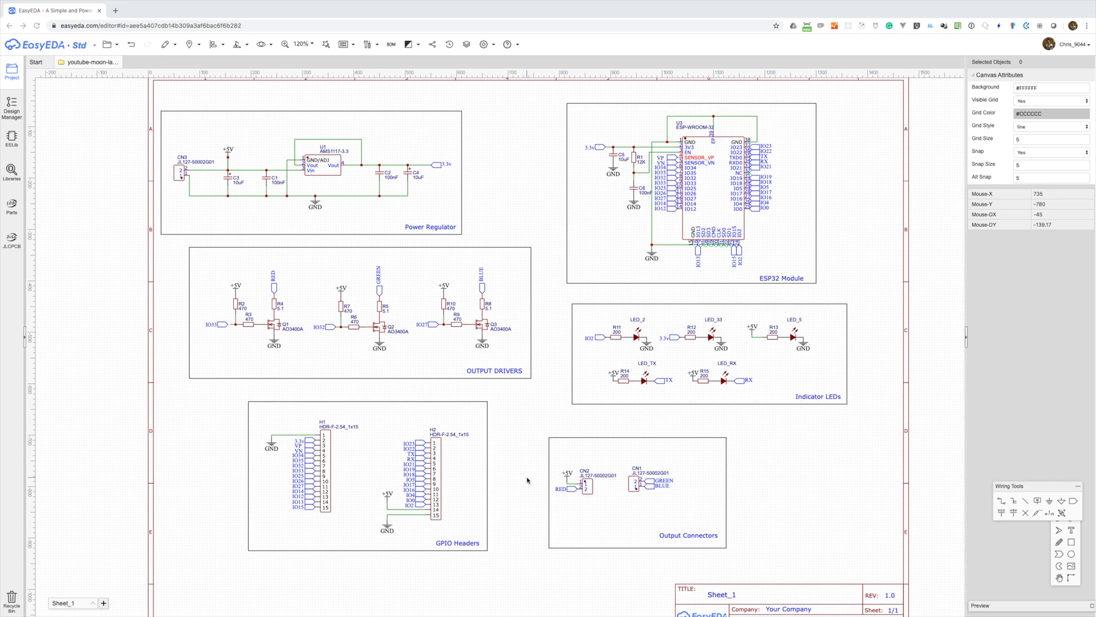
scroll(629, 515, "up", 1)
scroll(629, 516, "up", 1)
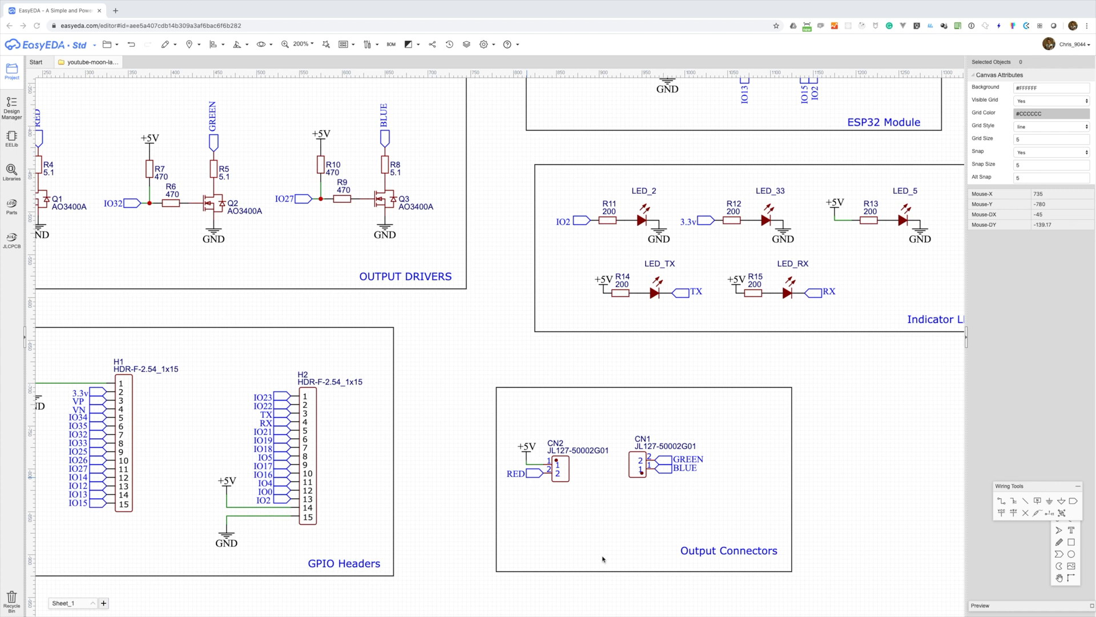
Bring the output drivers area into view and nudge the IO33 net flag slightly right.
left_click_drag(602, 558, 688, 610)
left_click_drag(334, 320, 445, 329)
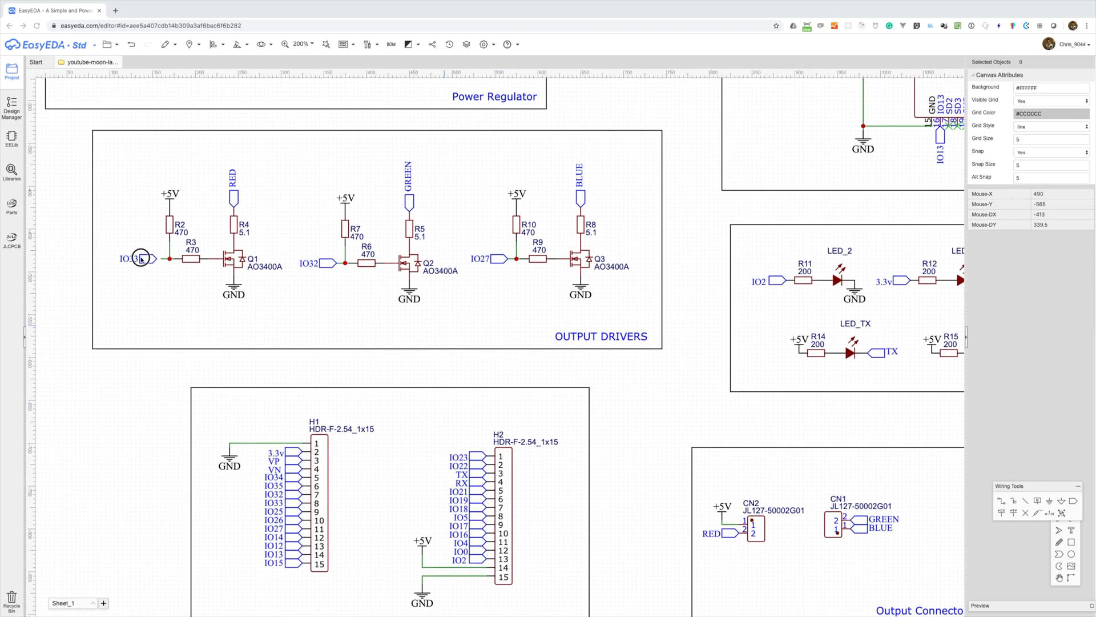
left_click(147, 258)
left_click_drag(148, 258, 152, 258)
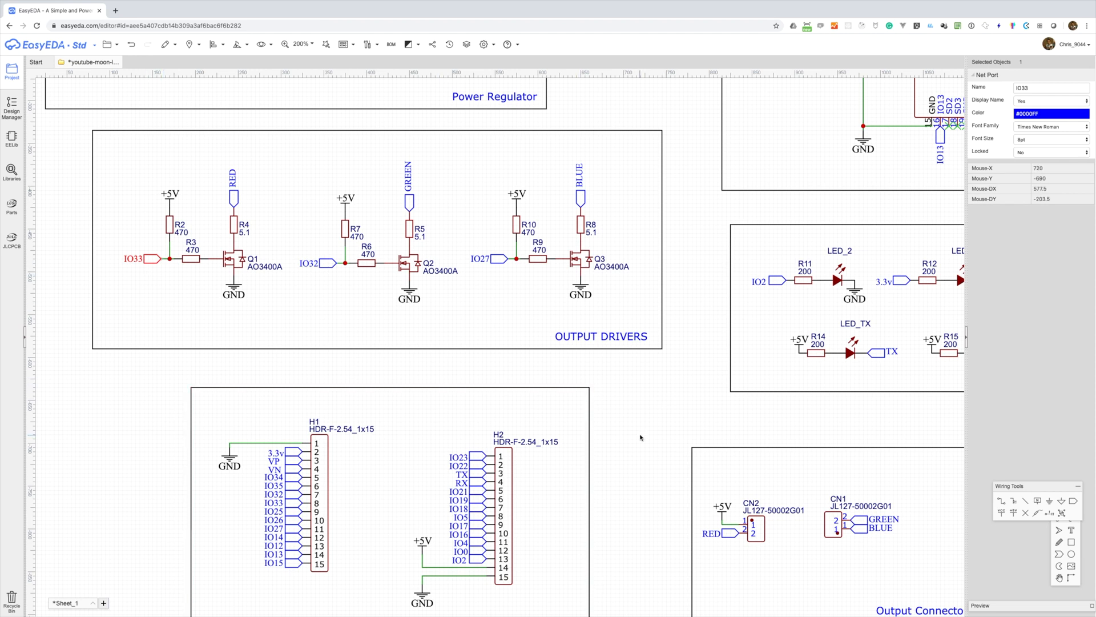
scroll(641, 438, "down", 1)
scroll(592, 412, "down", 2)
scroll(592, 411, "down", 1)
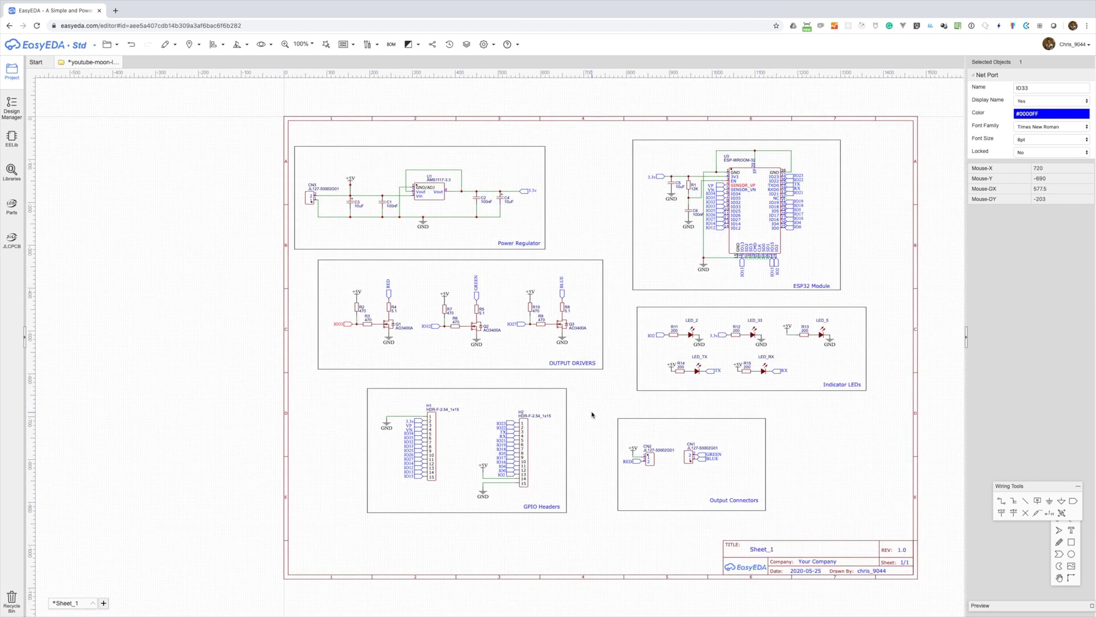
scroll(592, 414, "down", 1)
scroll(506, 392, "up", 1)
scroll(502, 390, "up", 1)
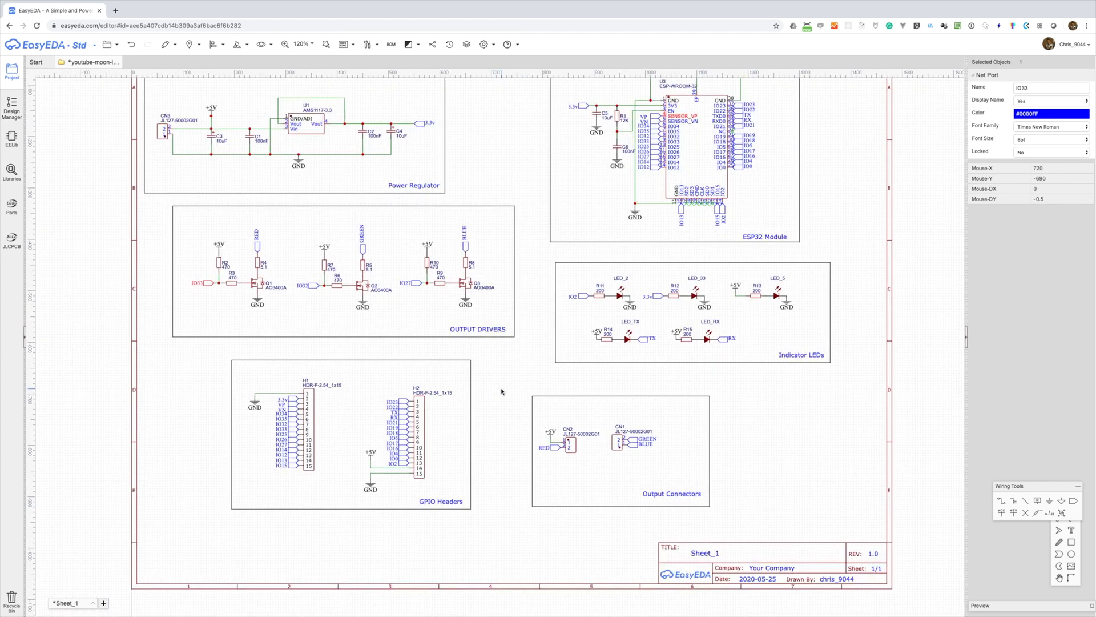
Save the schematic and convert it into a new PCB document.
key("ctrl+s")
left_click(354, 59)
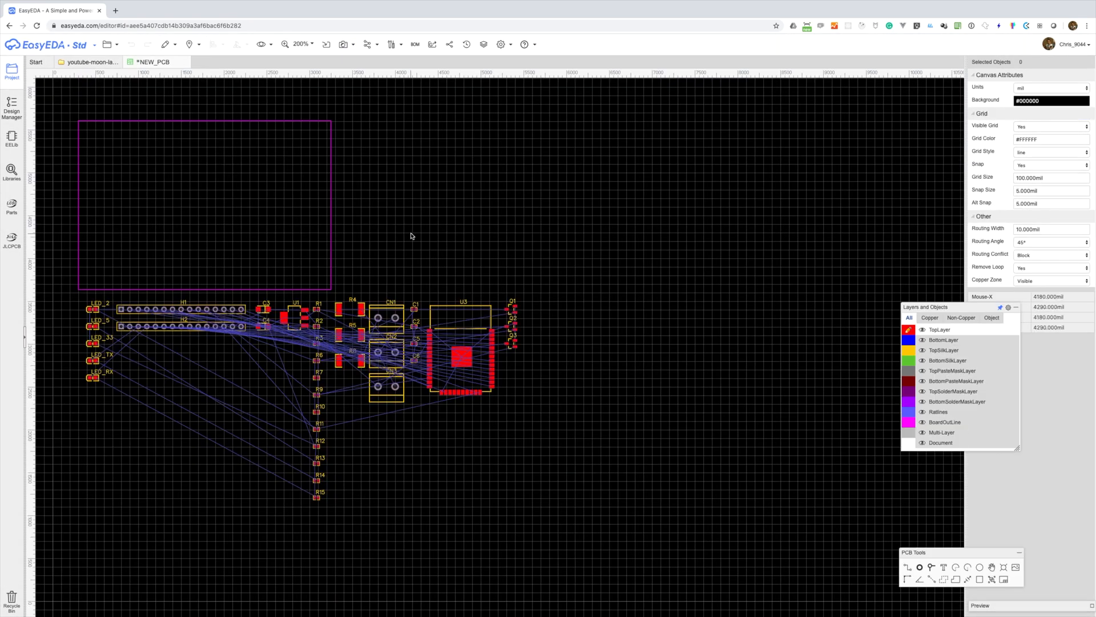
Shift the board view to see the footprints placed beside the outline.
left_click_drag(411, 238, 631, 244)
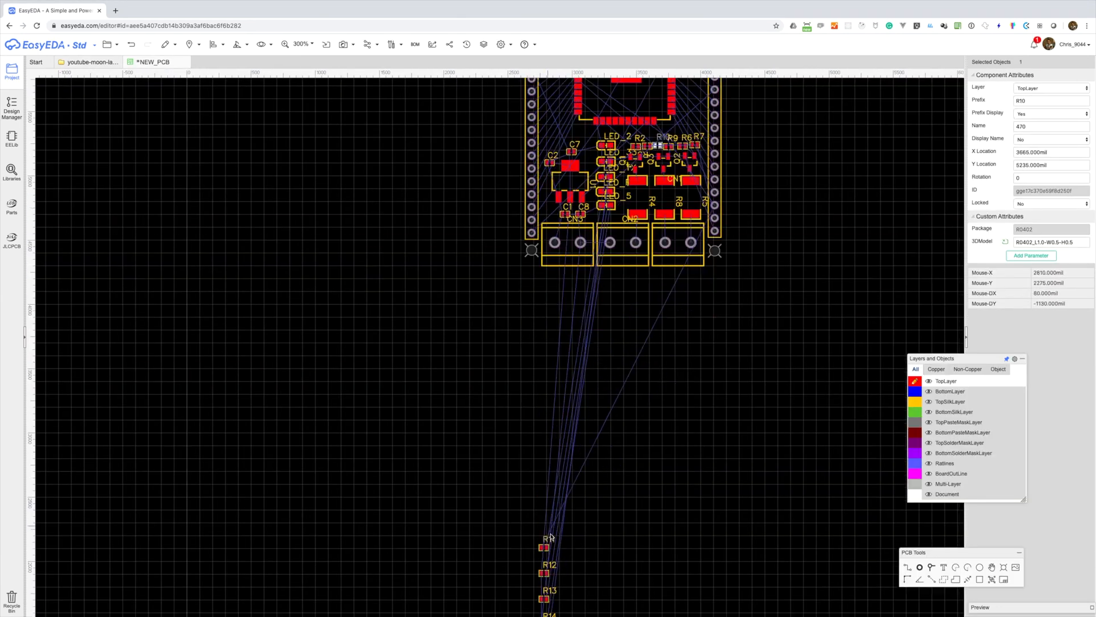
scroll(595, 374, "up", 3)
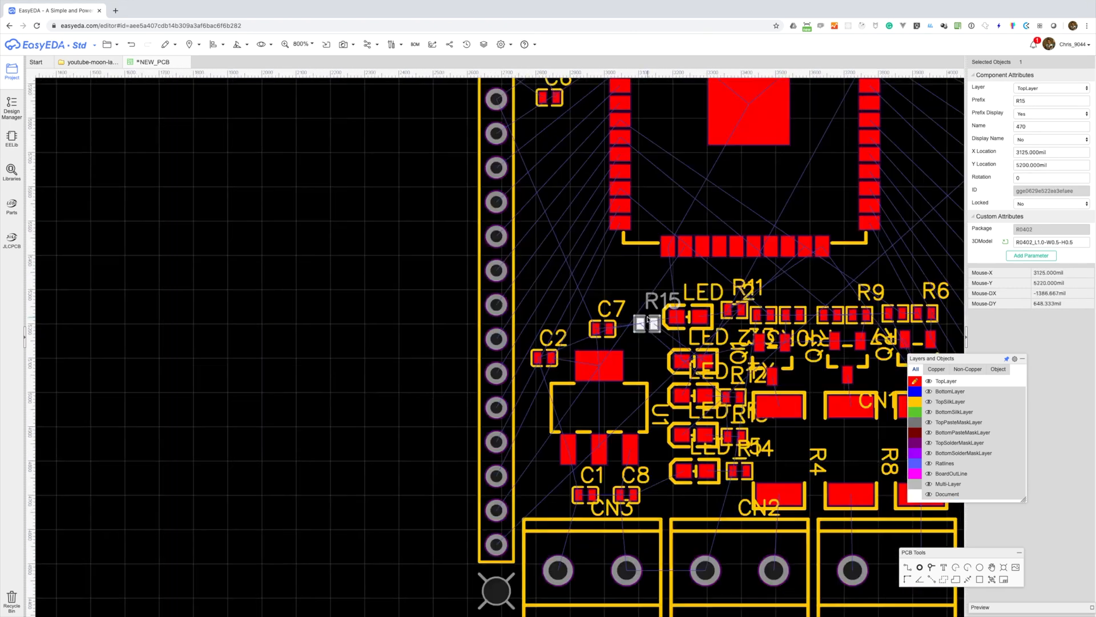
scroll(544, 432, "up", 2)
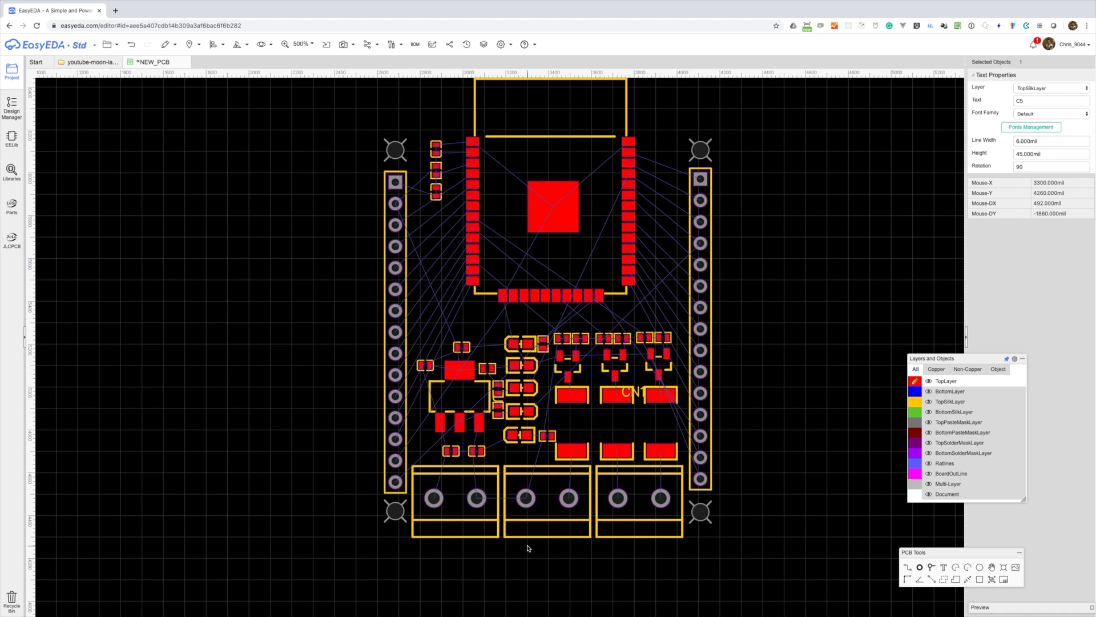
Show the board's nets in Design Manager and list the pins on the GND net.
left_click(11, 107)
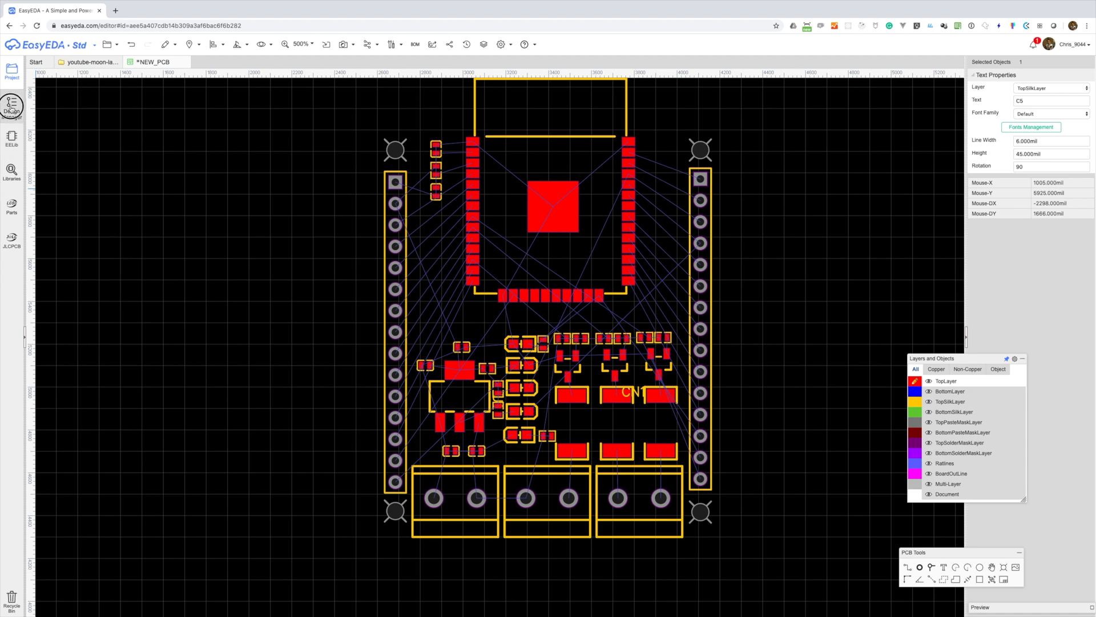
left_click(31, 102)
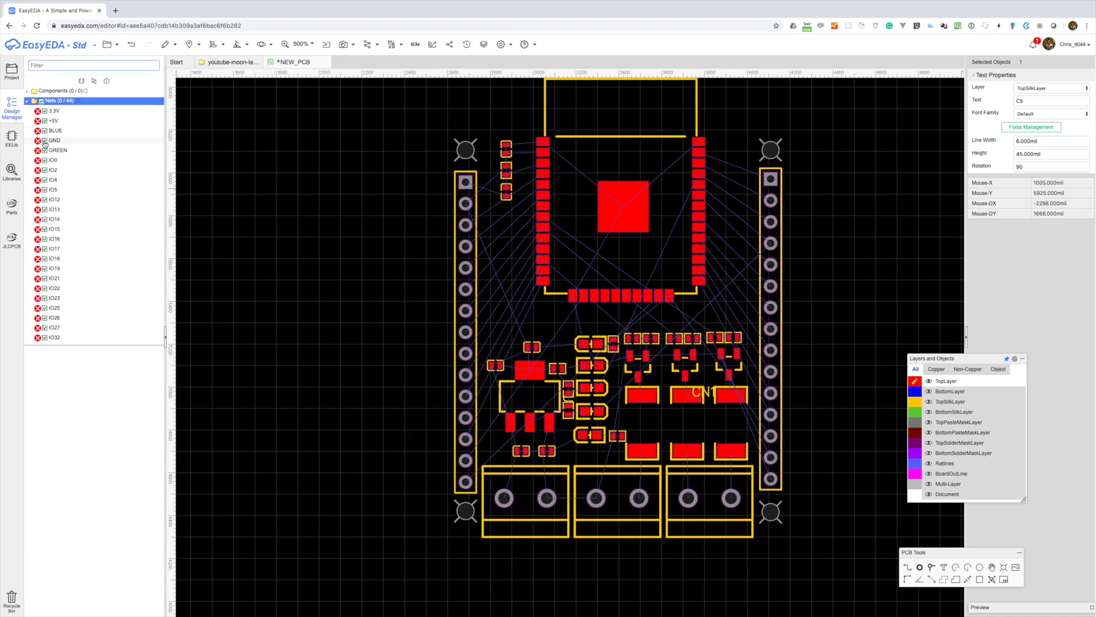
left_click(47, 140)
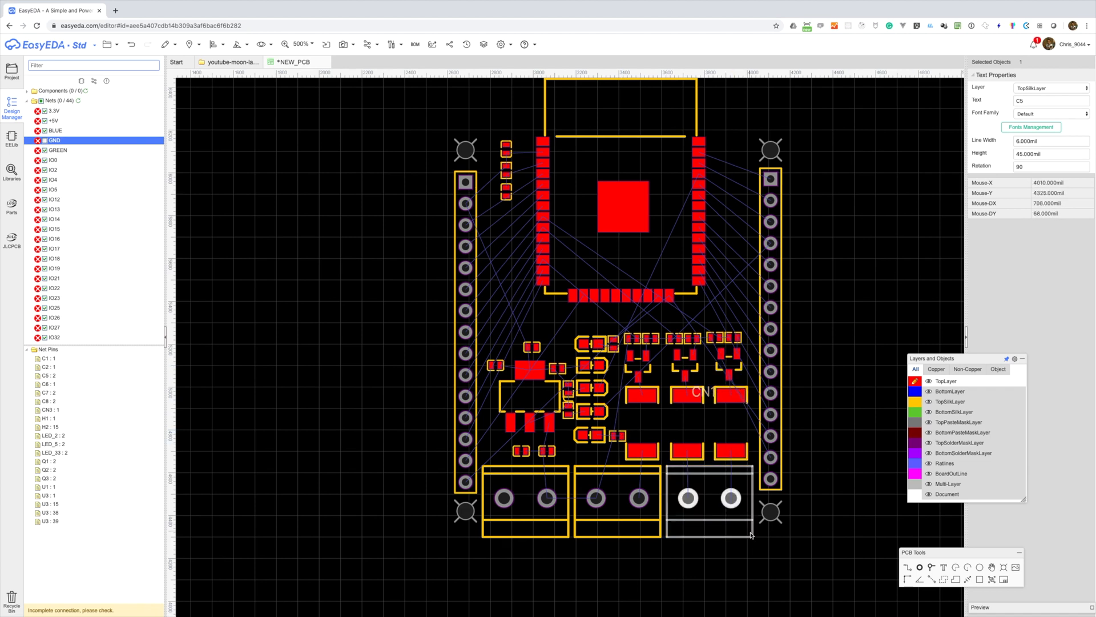
Set the default routing width for new tracks to 40 mil and start a track from the CN1 pad.
left_click(813, 537)
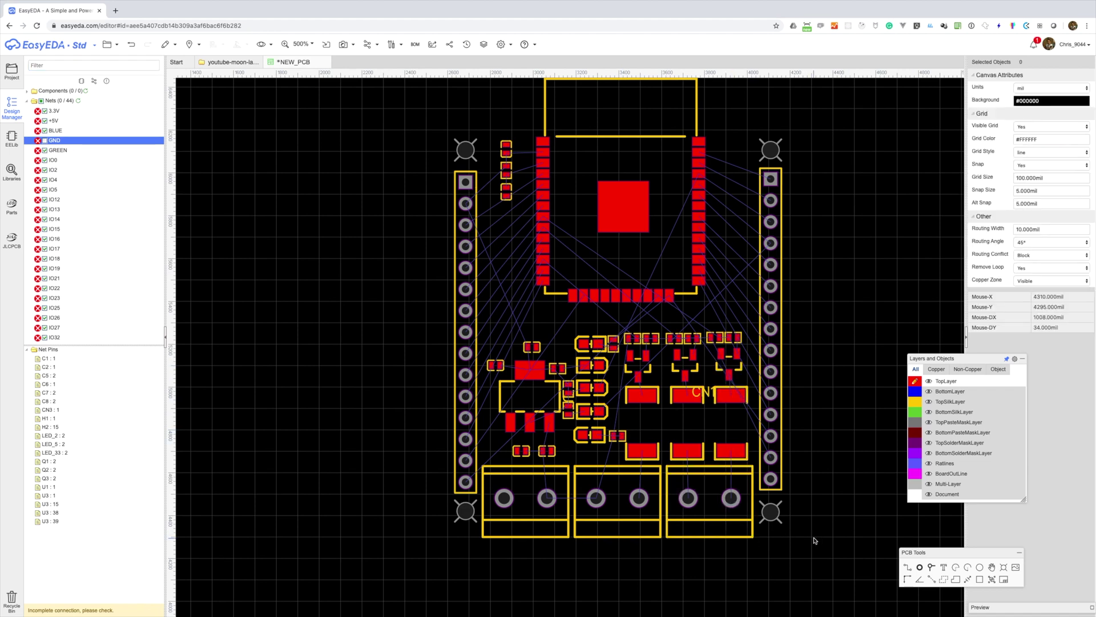
left_click(1018, 228)
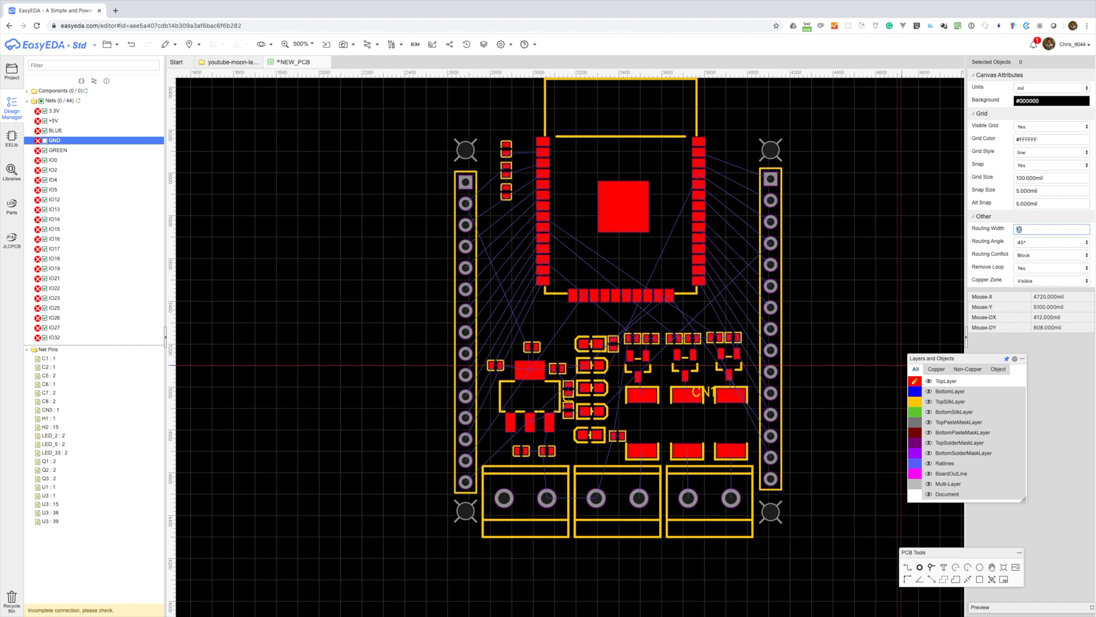
type("4")
key("Return")
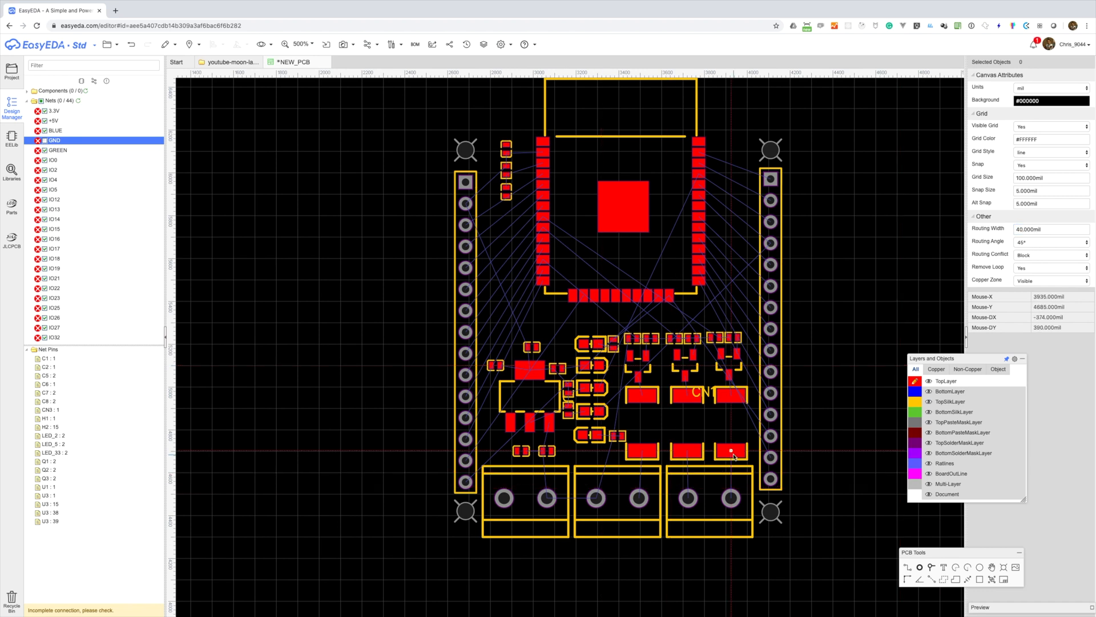
left_click(731, 454)
Route a wide power track from the module's small capacitor to the regulator pad.
key("Escape")
scroll(707, 368, "up", 1)
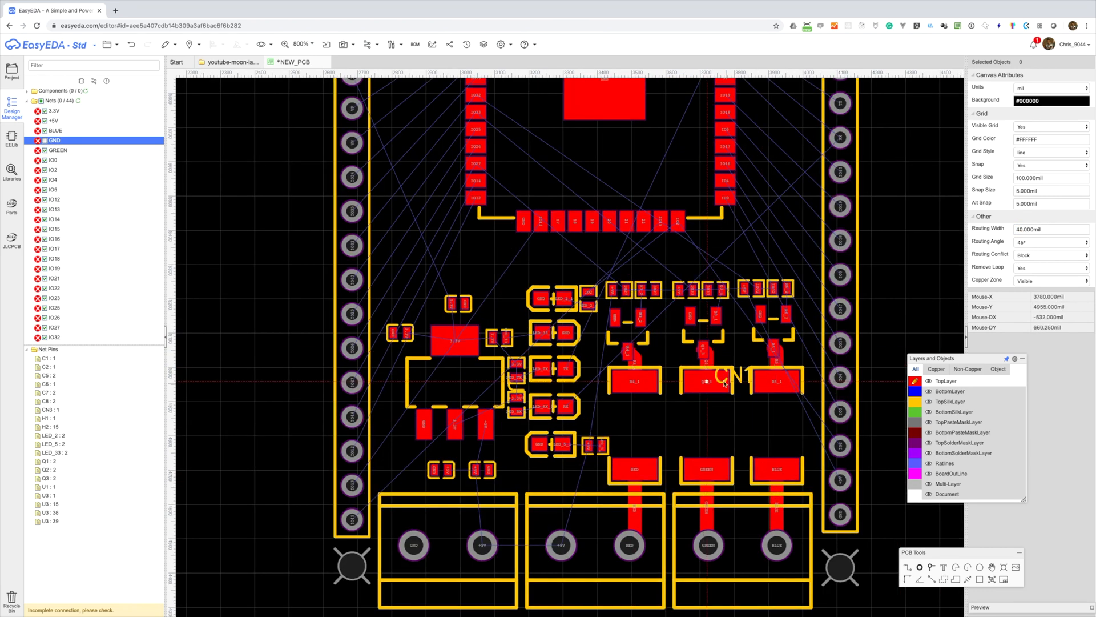
scroll(706, 368, "up", 1)
scroll(353, 155, "down", 3)
scroll(353, 155, "up", 1)
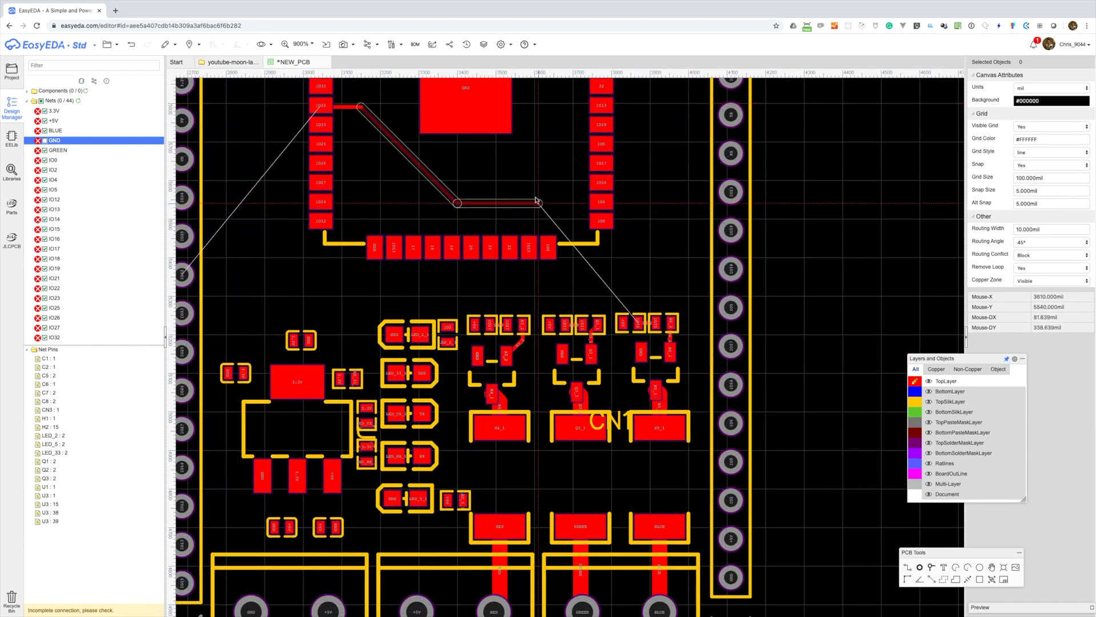
scroll(354, 156, "down", 2)
scroll(354, 155, "up", 2)
scroll(409, 294, "down", 2)
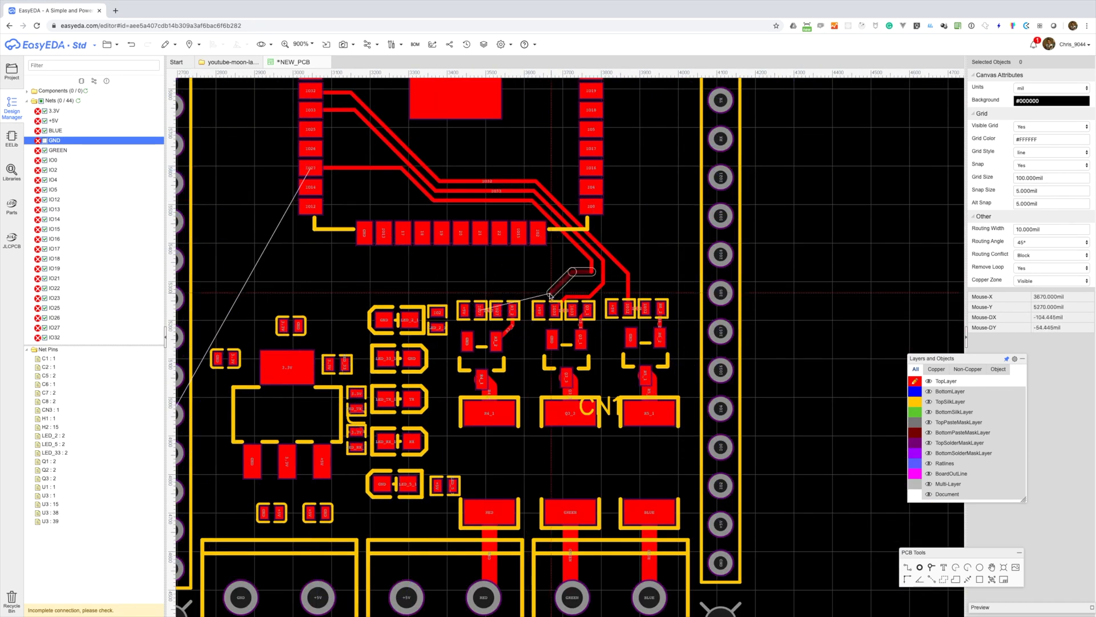
scroll(408, 294, "down", 1)
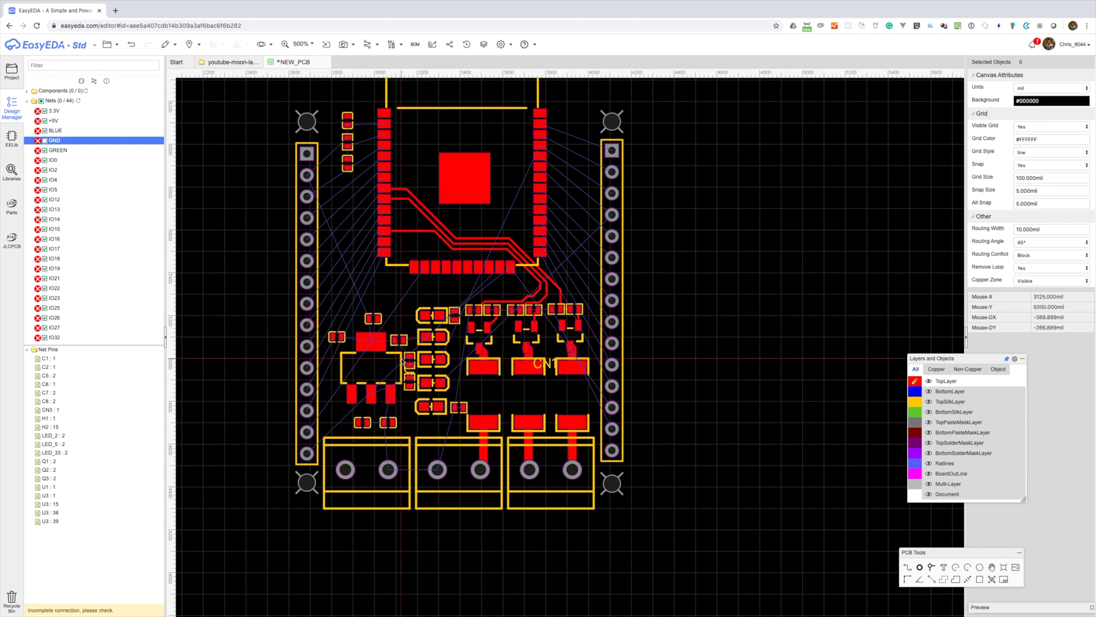
scroll(402, 360, "up", 2)
scroll(386, 365, "up", 2)
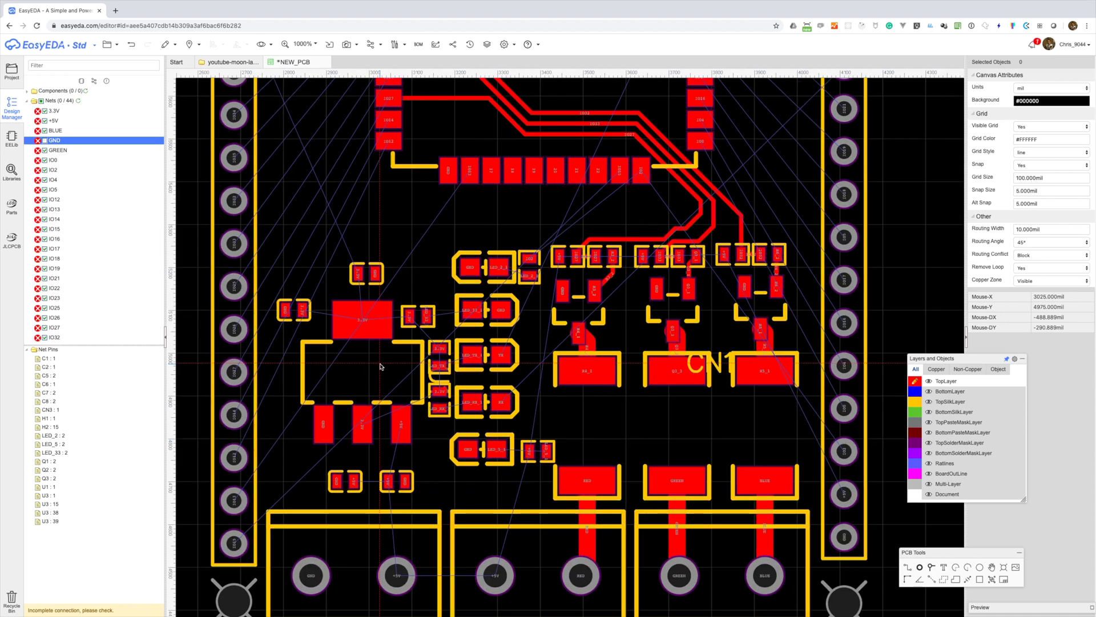
left_click(379, 266)
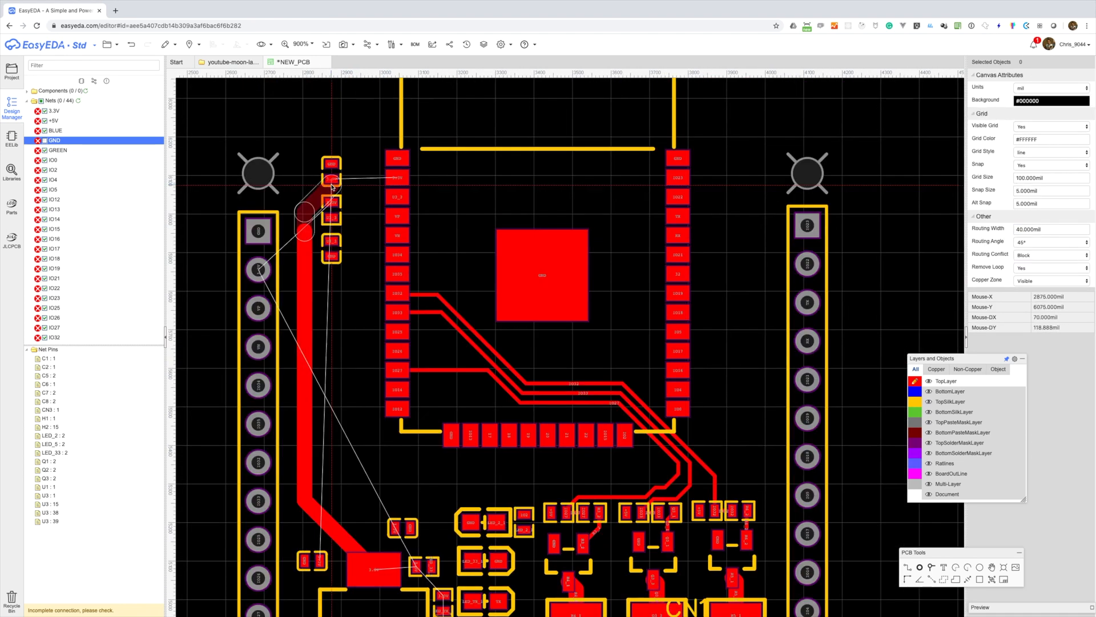
left_click(317, 183)
scroll(480, 317, "down", 1)
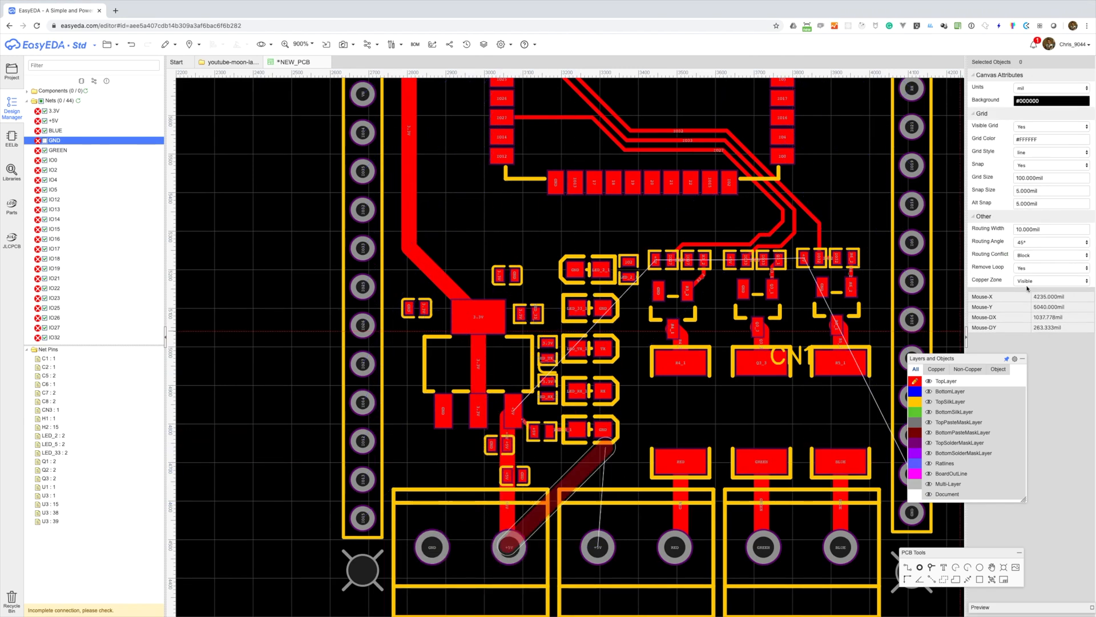
scroll(449, 174, "down", 4)
scroll(449, 173, "up", 3)
scroll(449, 174, "up", 2)
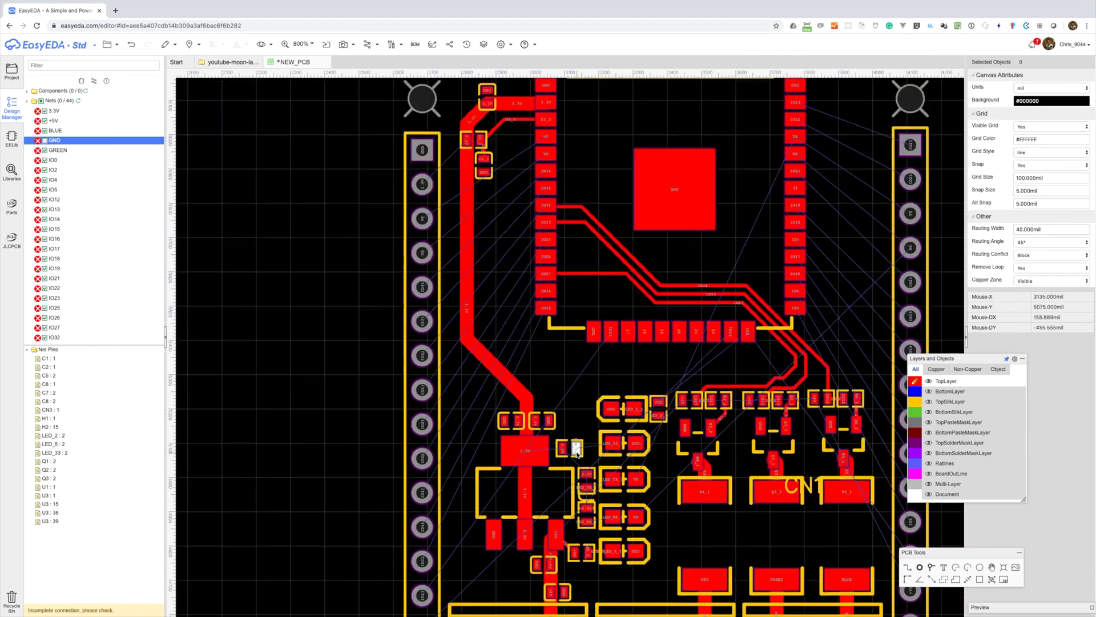
scroll(599, 471, "up", 2)
scroll(661, 515, "down", 6)
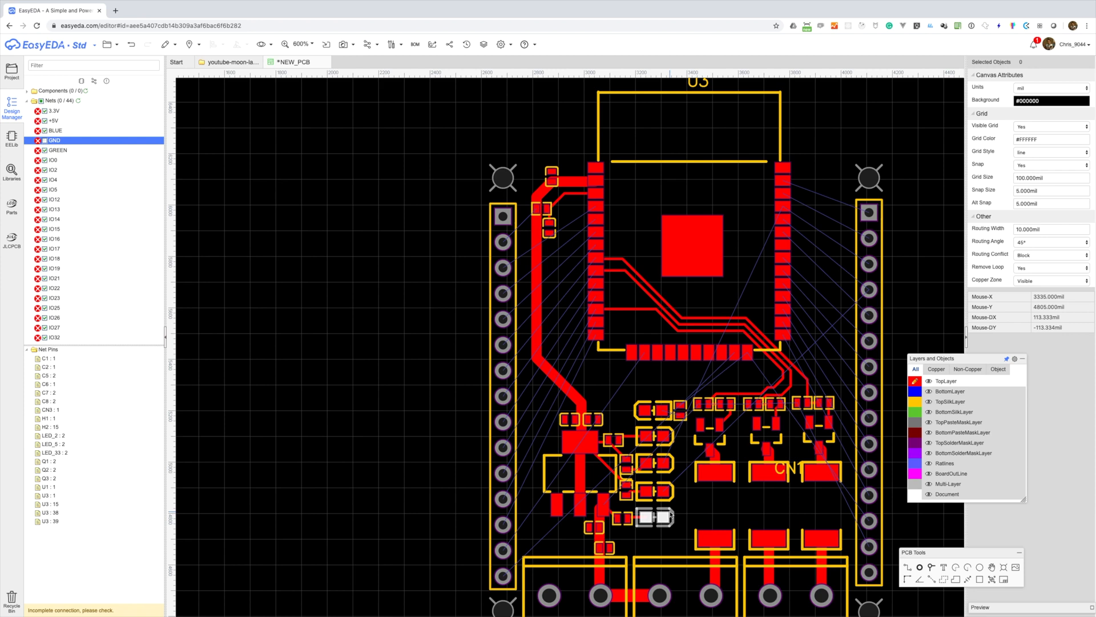
scroll(670, 515, "right", 5)
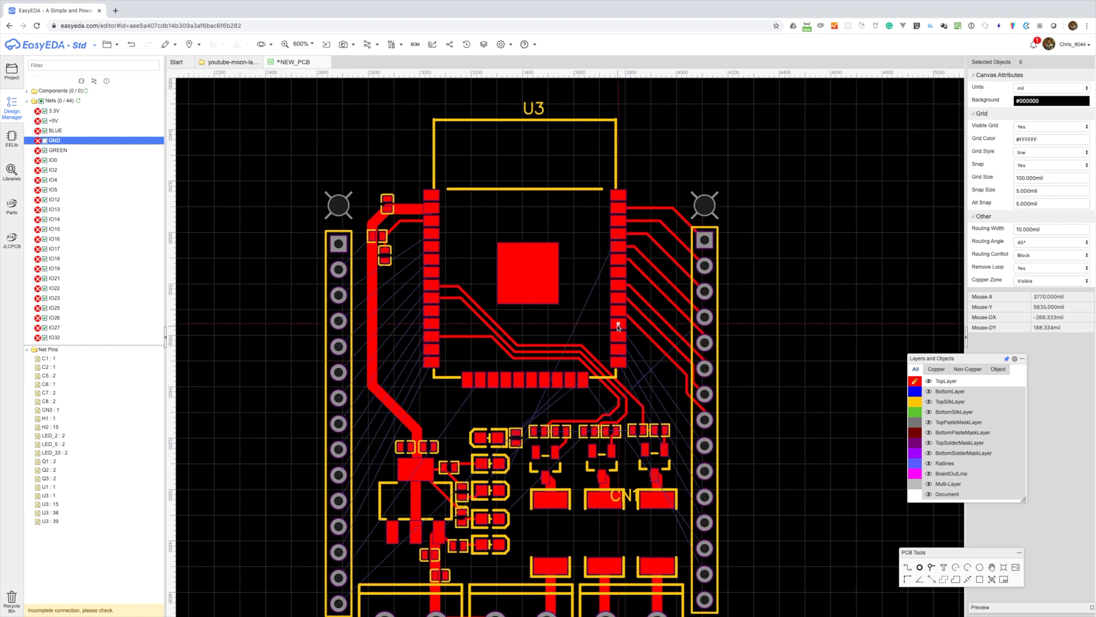
Route a track from a module pad on the bottom layer toward the right header, then return to TopLayer.
left_click(579, 383)
key("b")
scroll(651, 445, "down", 2)
left_click(563, 359)
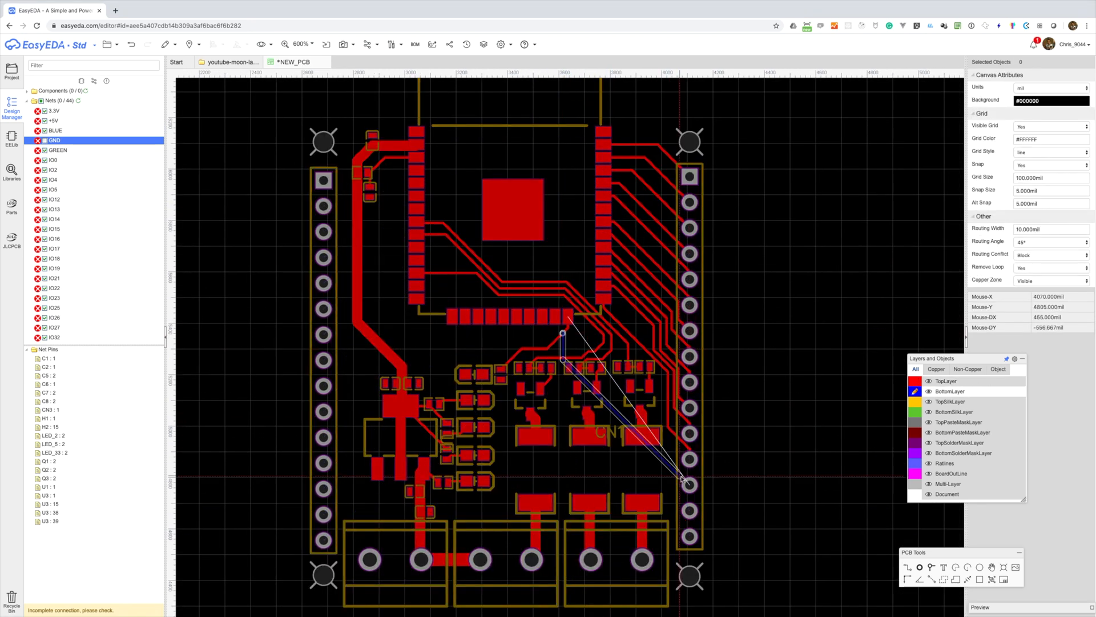
key("Escape")
type("w")
scroll(450, 246, "up", 3)
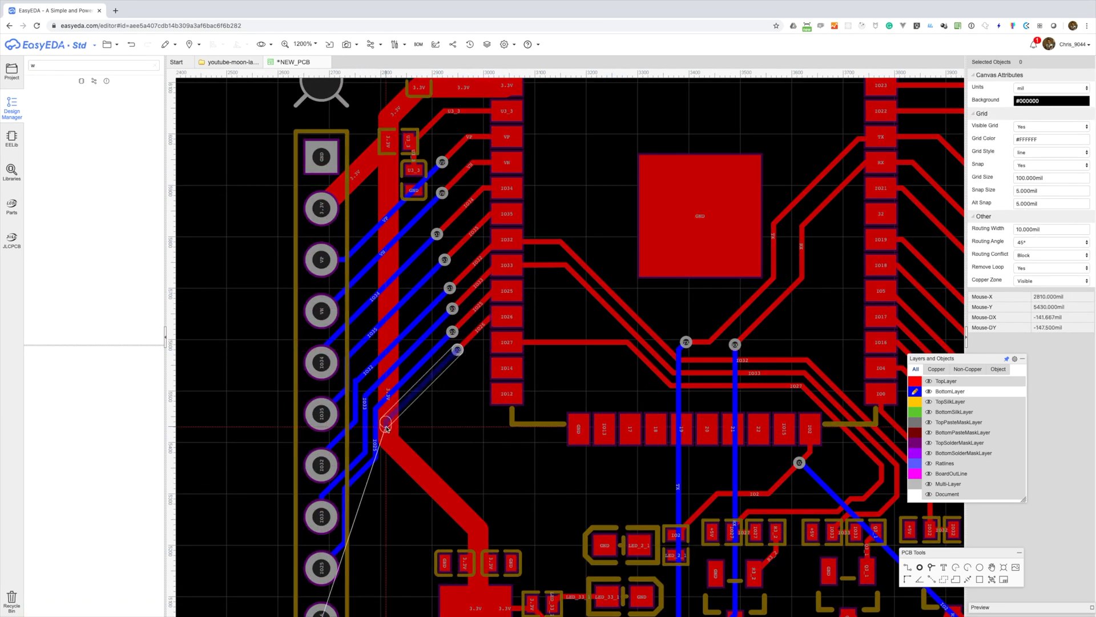
scroll(385, 425, "down", 4)
key("t")
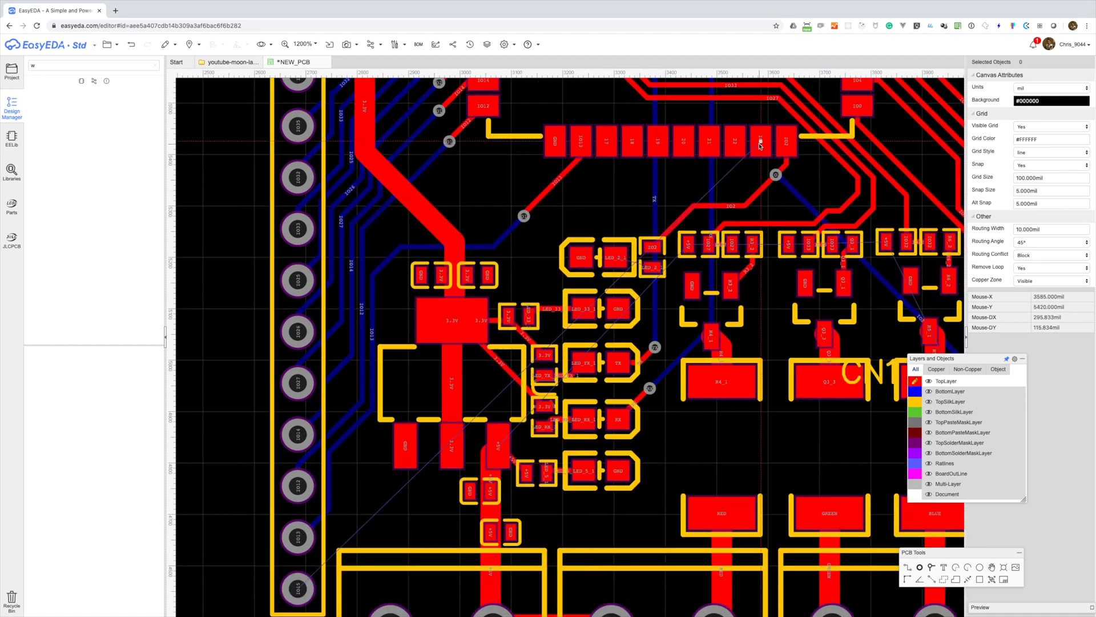
scroll(760, 144, "down", 3)
Refresh the Nets list and highlight the +5V net to check its connections.
left_click(83, 103)
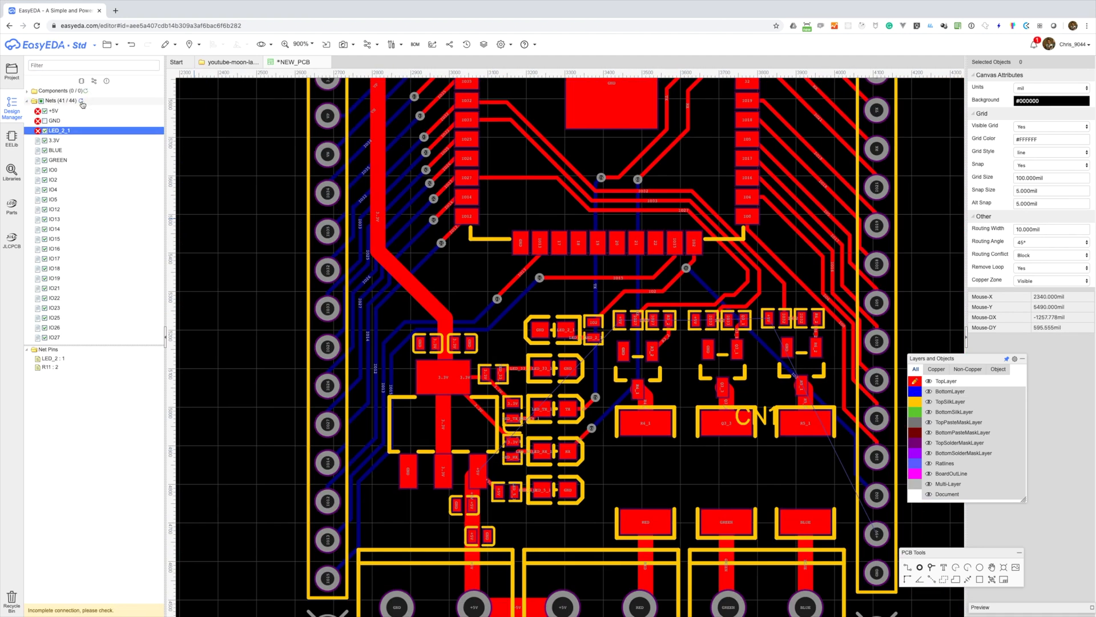
left_click(83, 102)
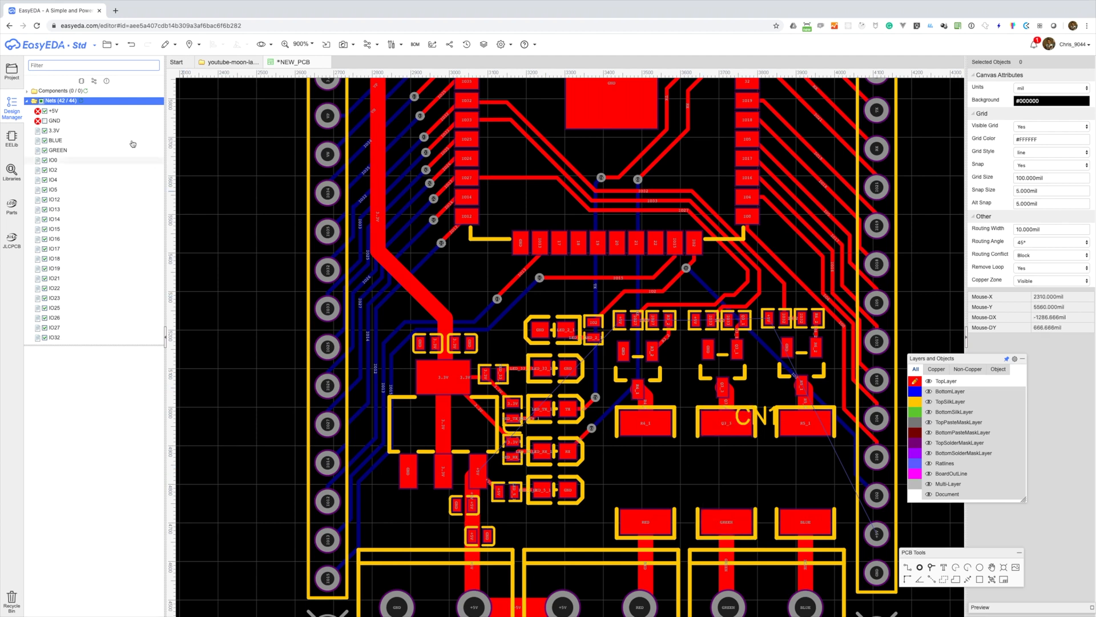
left_click(54, 111)
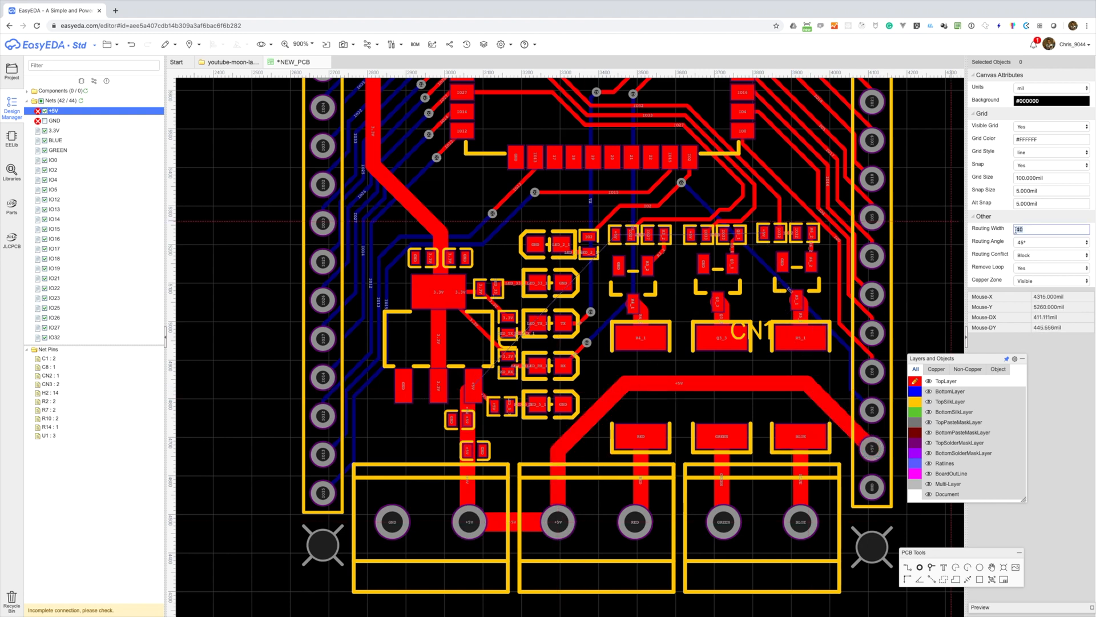
scroll(709, 363, "down", 3)
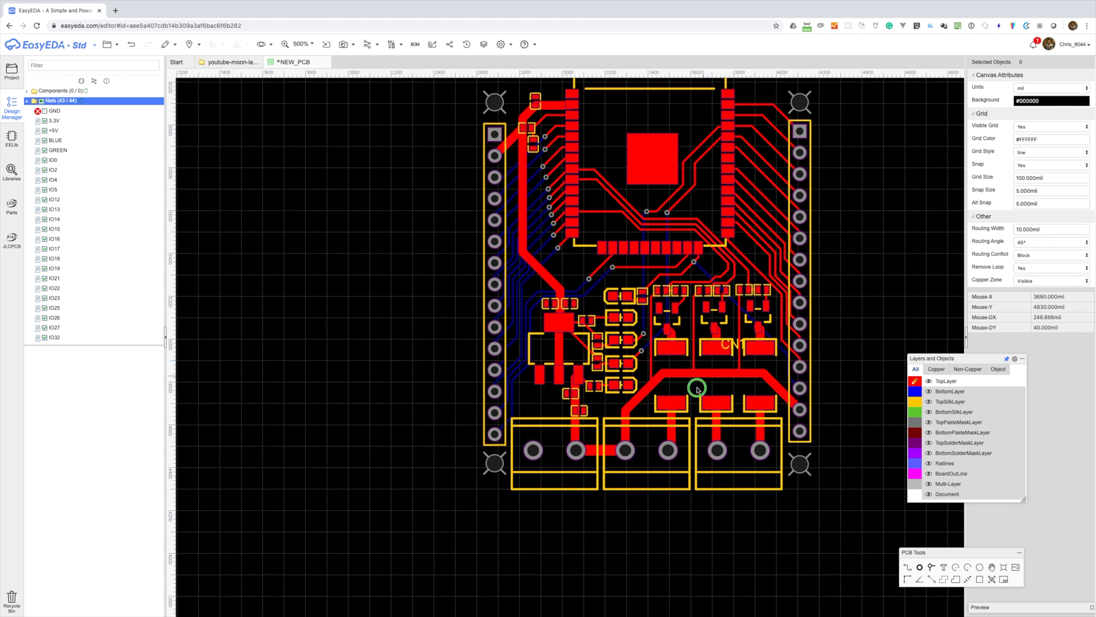
left_click_drag(710, 363, 651, 440)
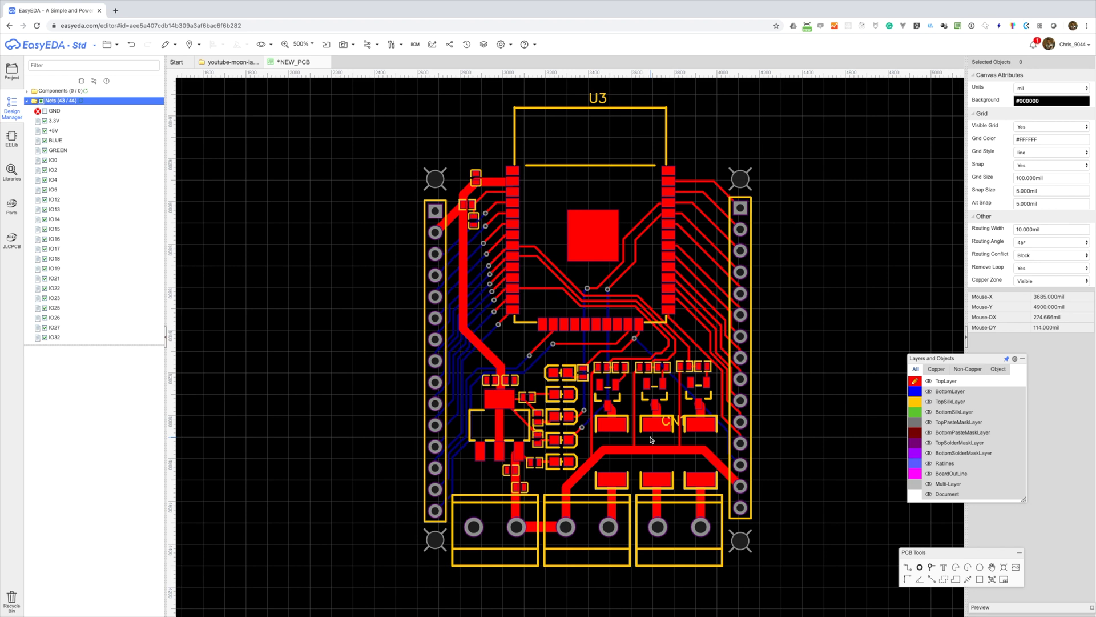
Add a GND copper area on the board outline, run DRC to zero errors and save the PCB.
left_click(403, 199)
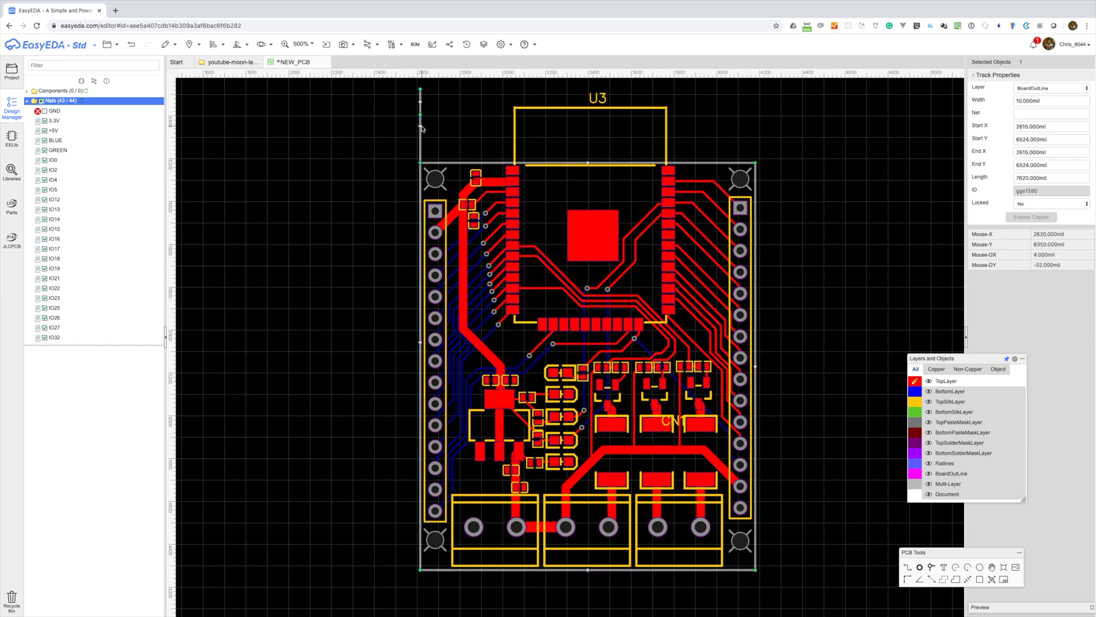
scroll(403, 199, "up", 2)
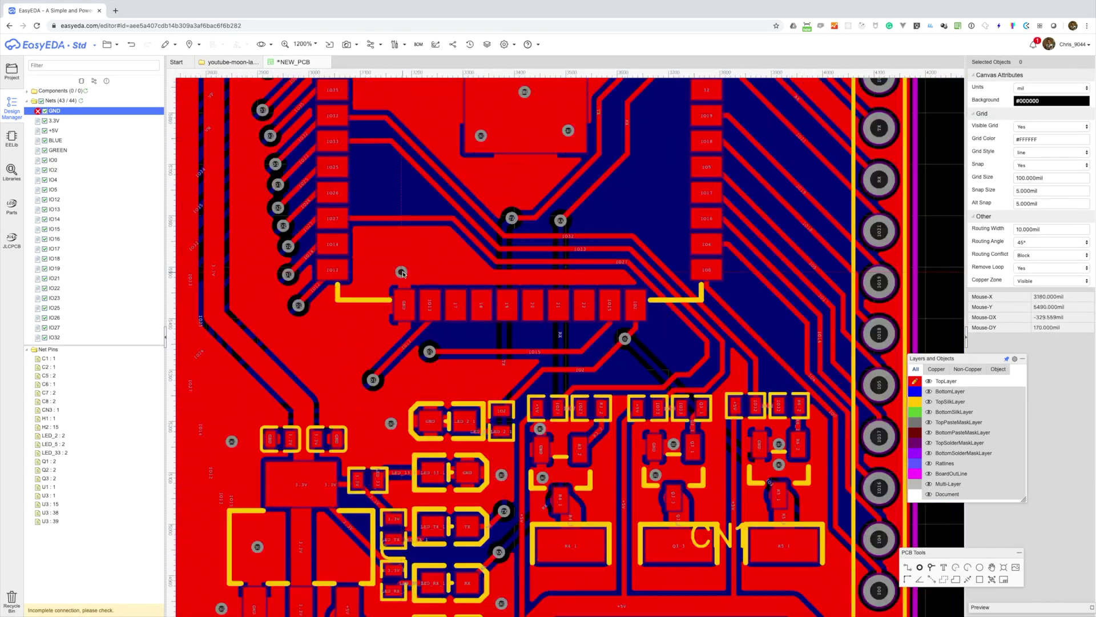
left_click(75, 113)
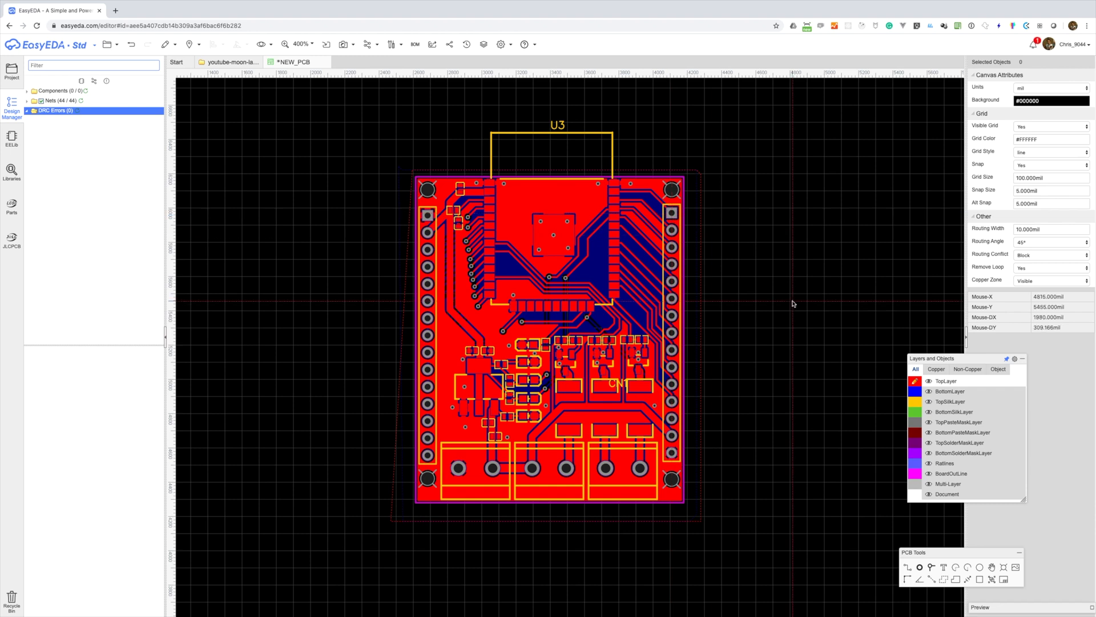
key("ctrl+s")
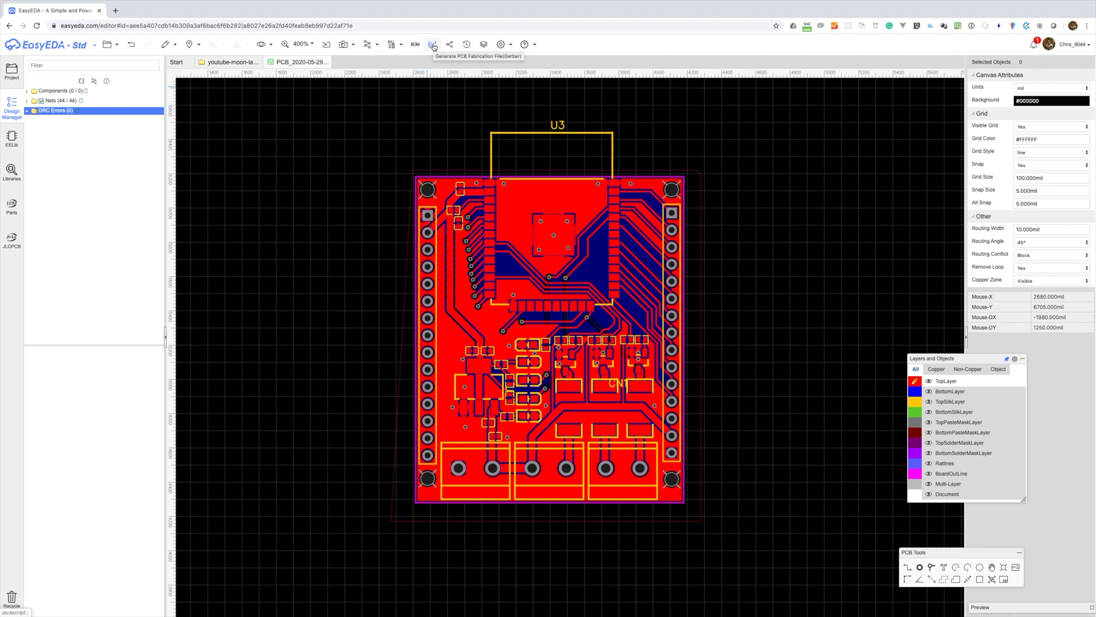
Generate Gerber files without a rule check, set PCB quantity to 5 and order at JLCPCB.
left_click(433, 45)
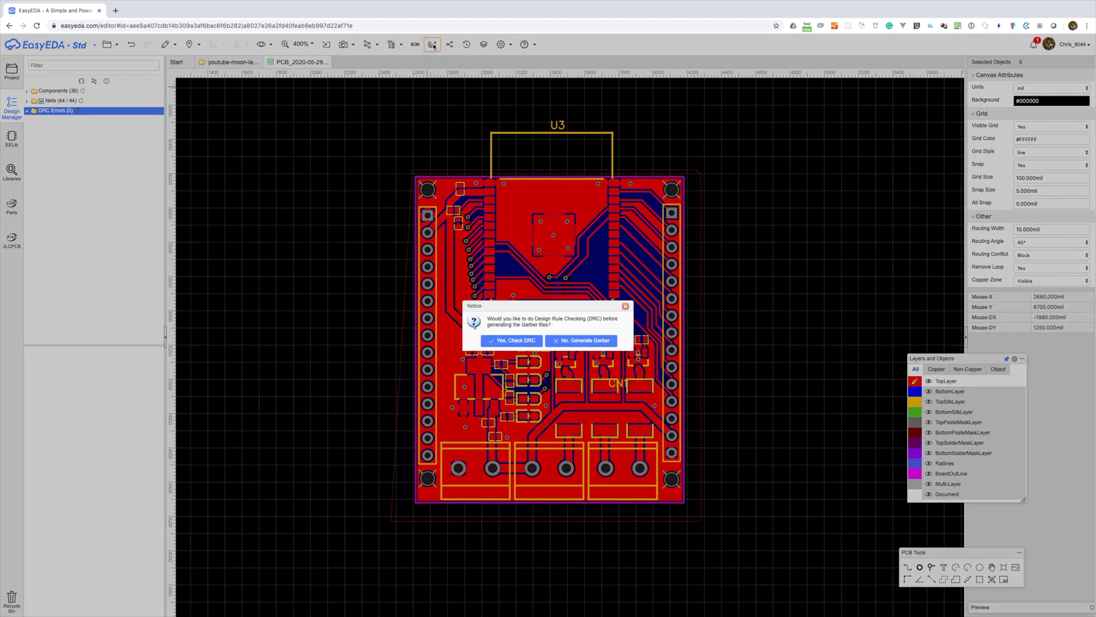
left_click(518, 340)
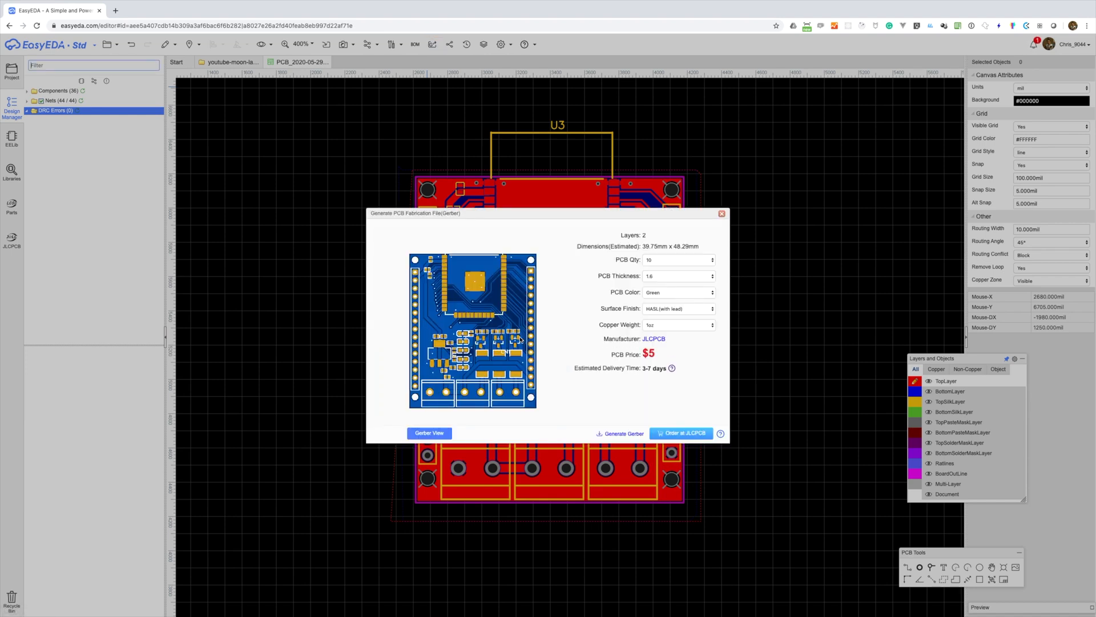
left_click(689, 259)
left_click(683, 253)
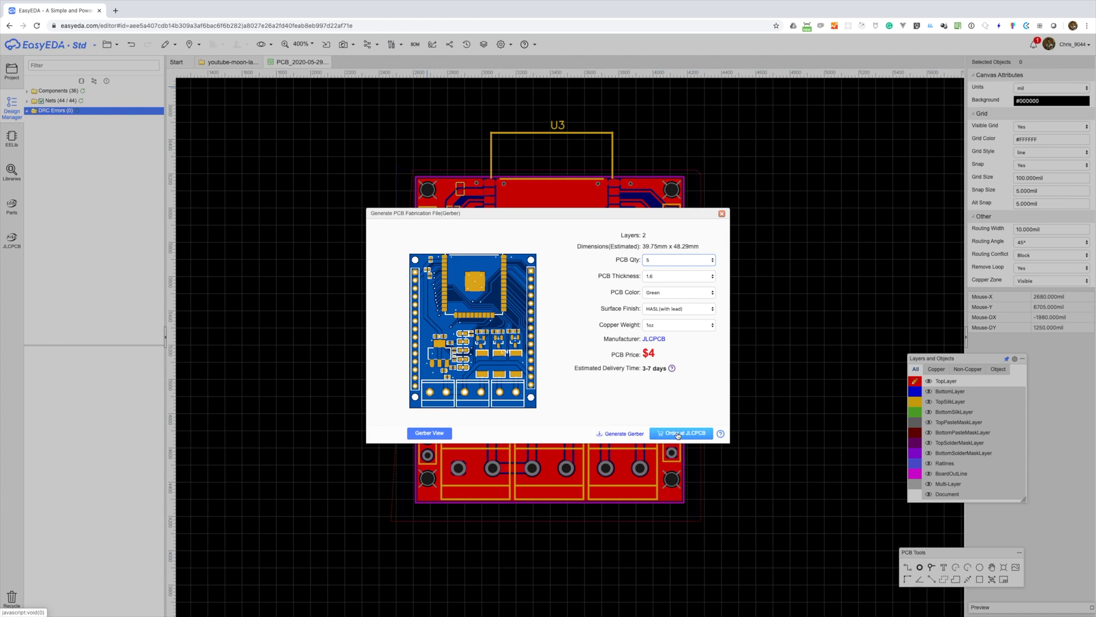
left_click(677, 435)
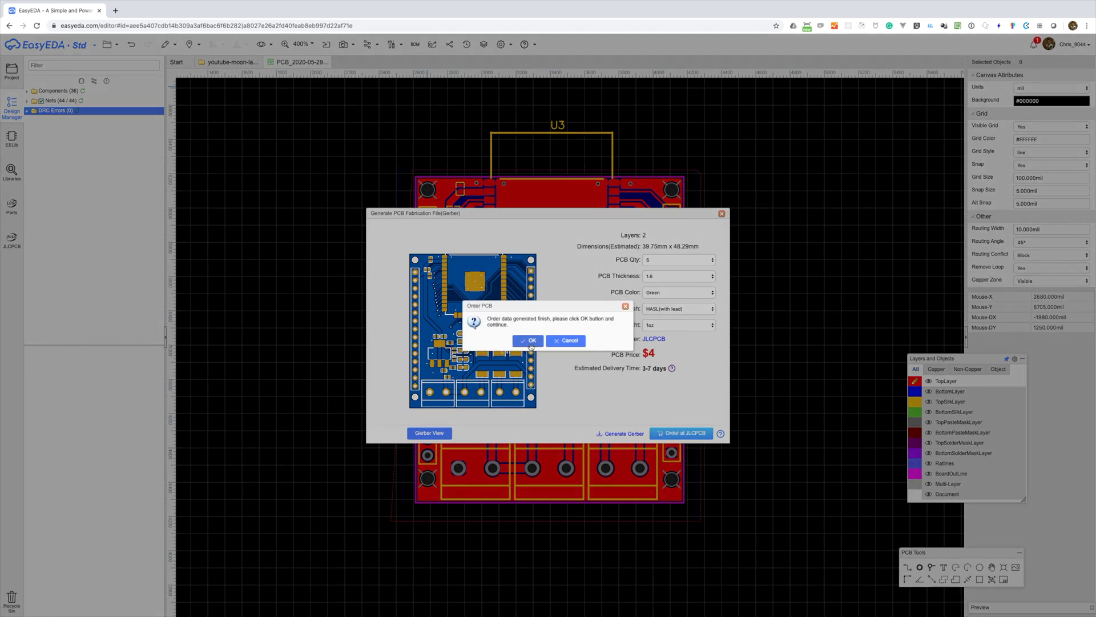
Open the JLCPCB quote and toggle Remove Order Number to Yes, then back to No.
left_click(531, 341)
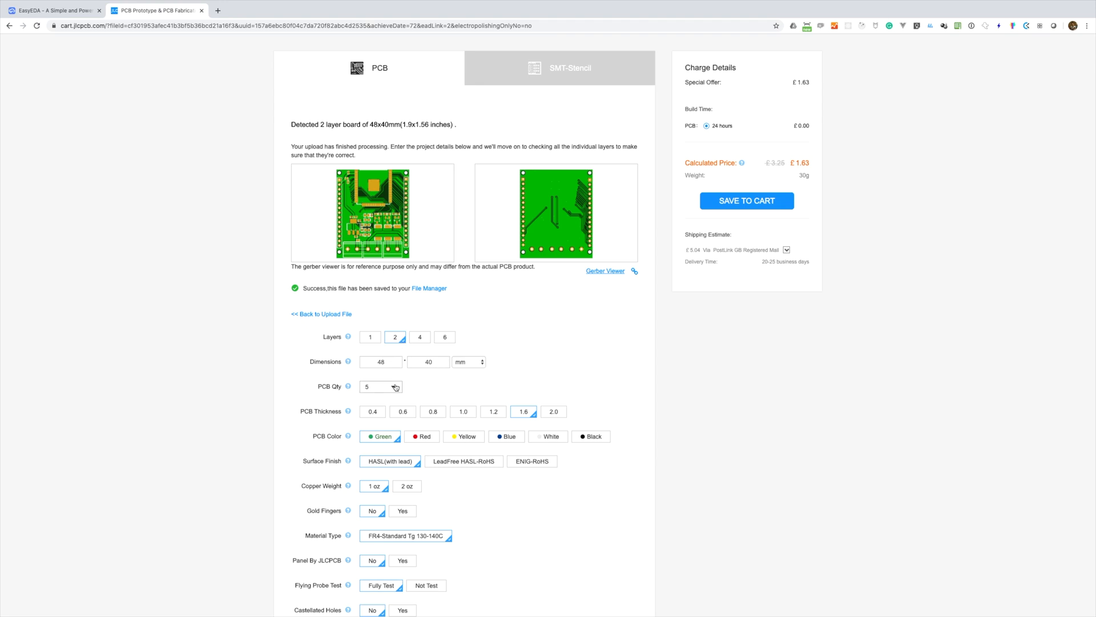
scroll(536, 343, "down", 1)
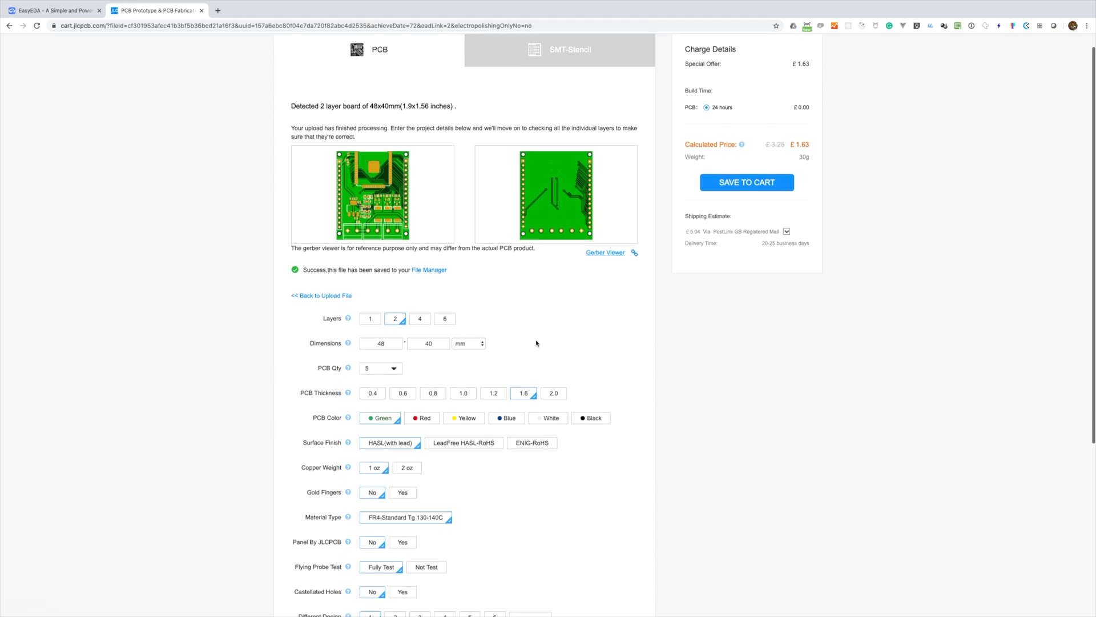
scroll(528, 377, "down", 1)
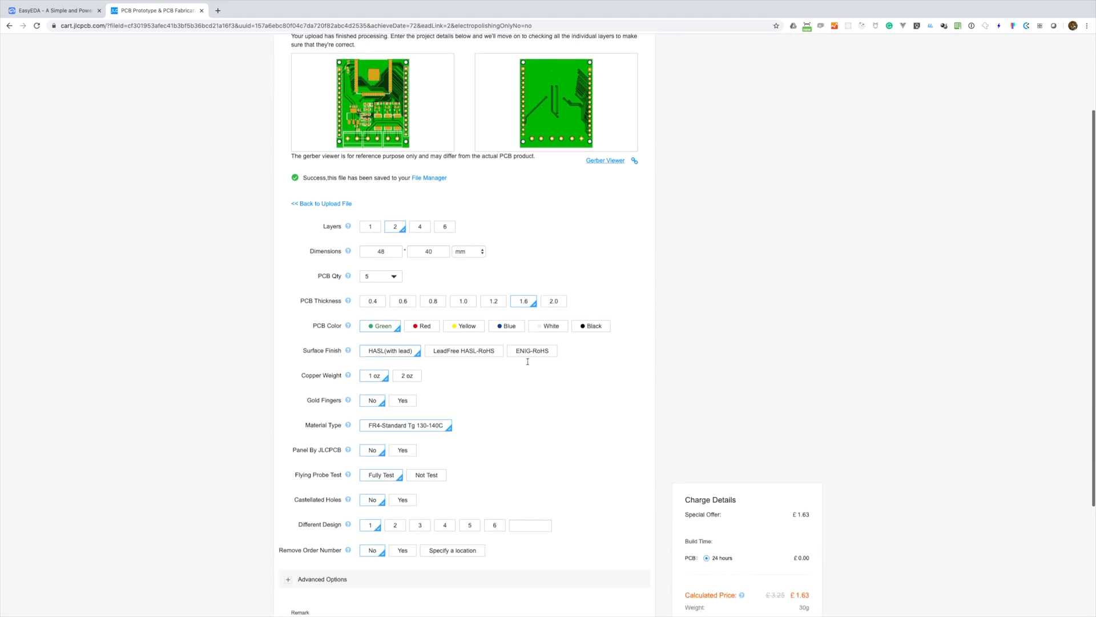
scroll(527, 399, "down", 1)
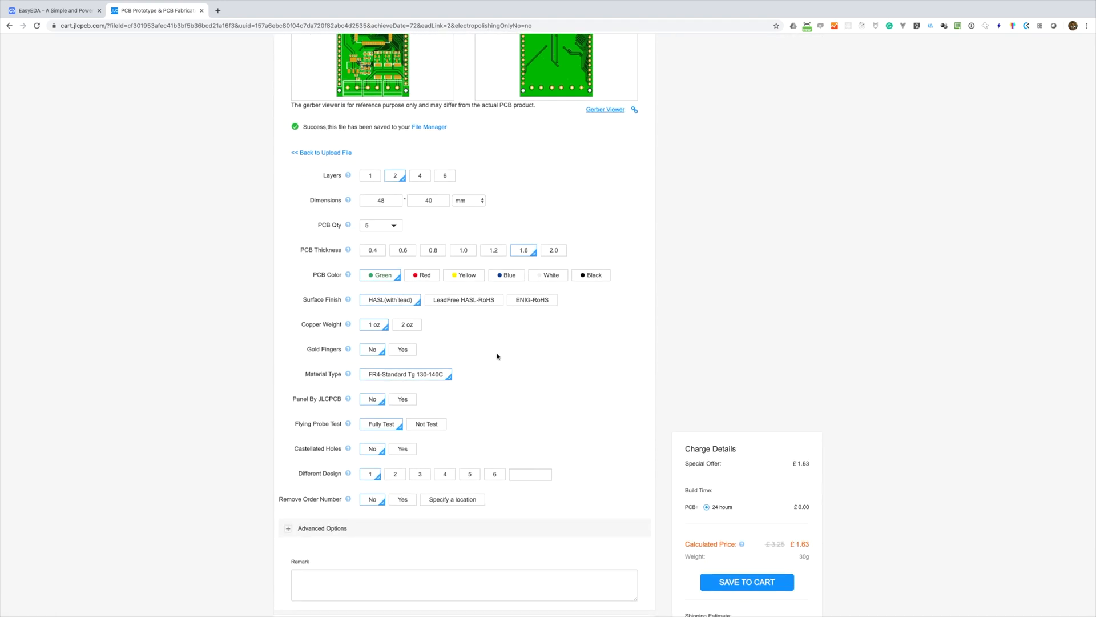
scroll(499, 366, "down", 1)
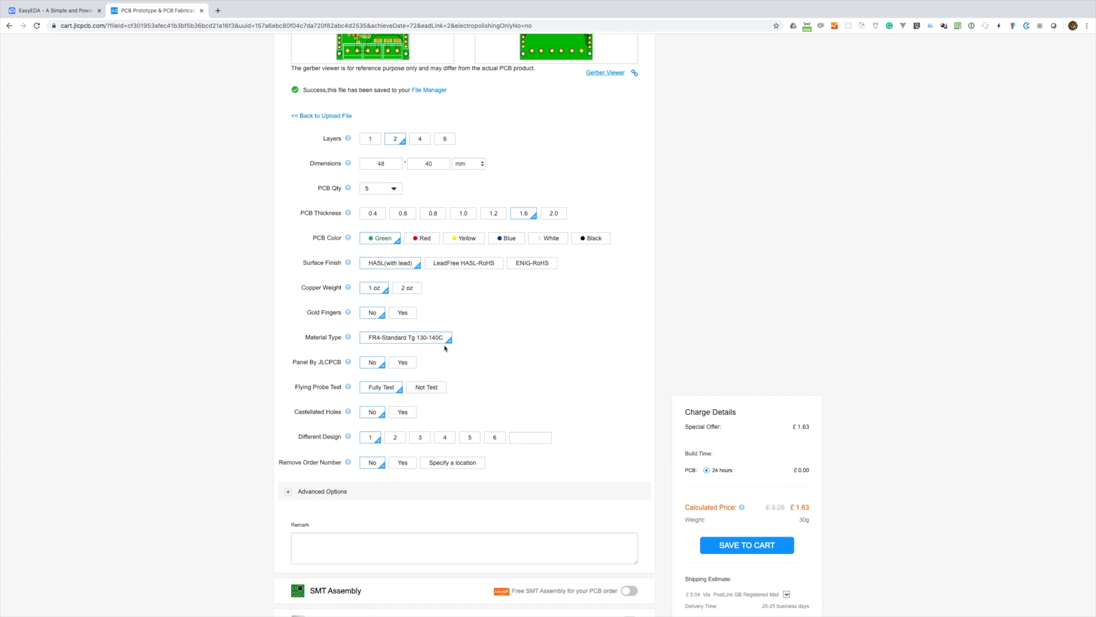
scroll(526, 348, "down", 1)
scroll(529, 348, "down", 1)
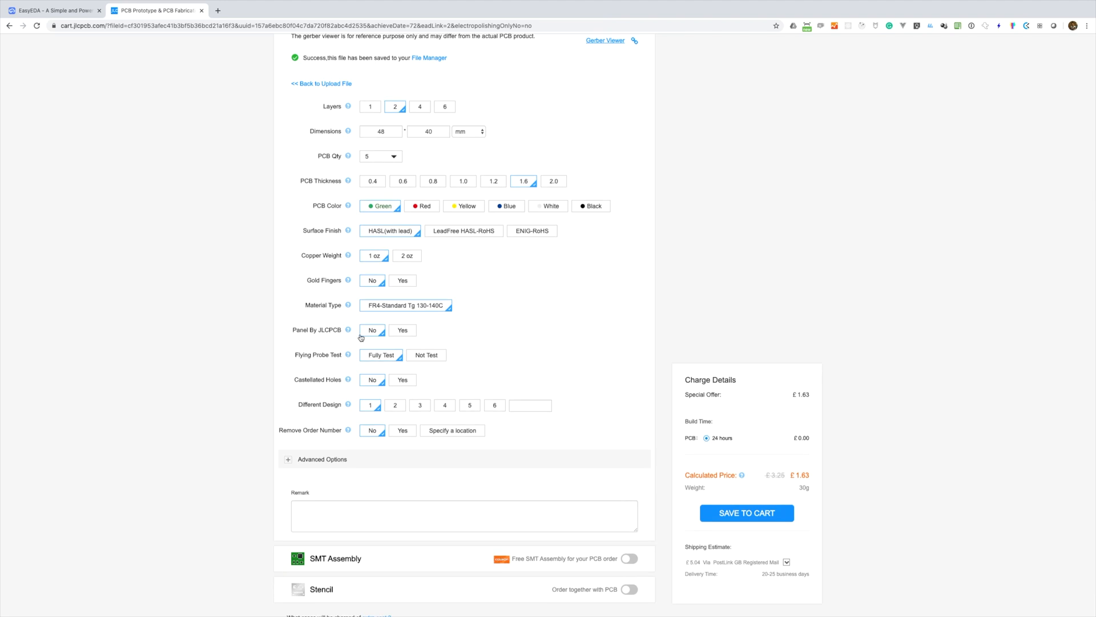
scroll(546, 355, "down", 2)
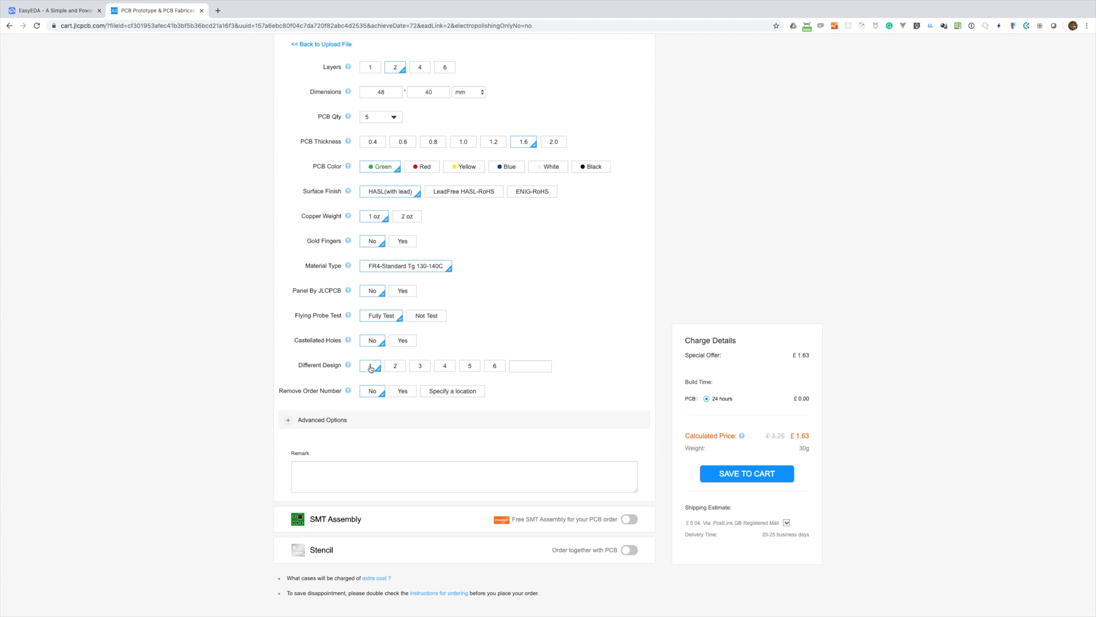
scroll(292, 390, "down", 1)
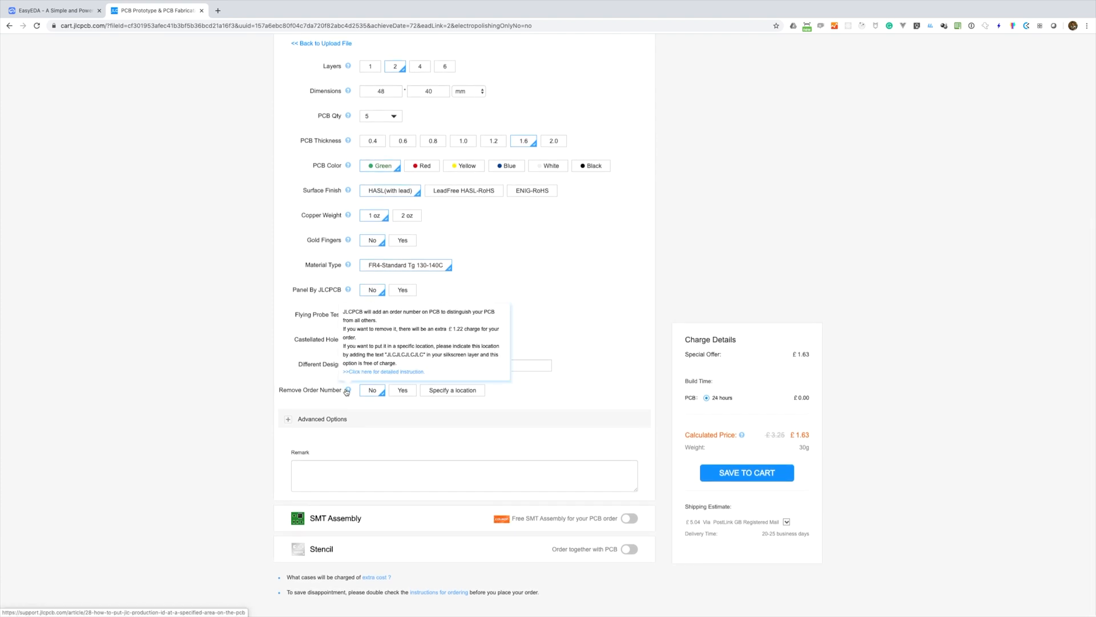
left_click(401, 392)
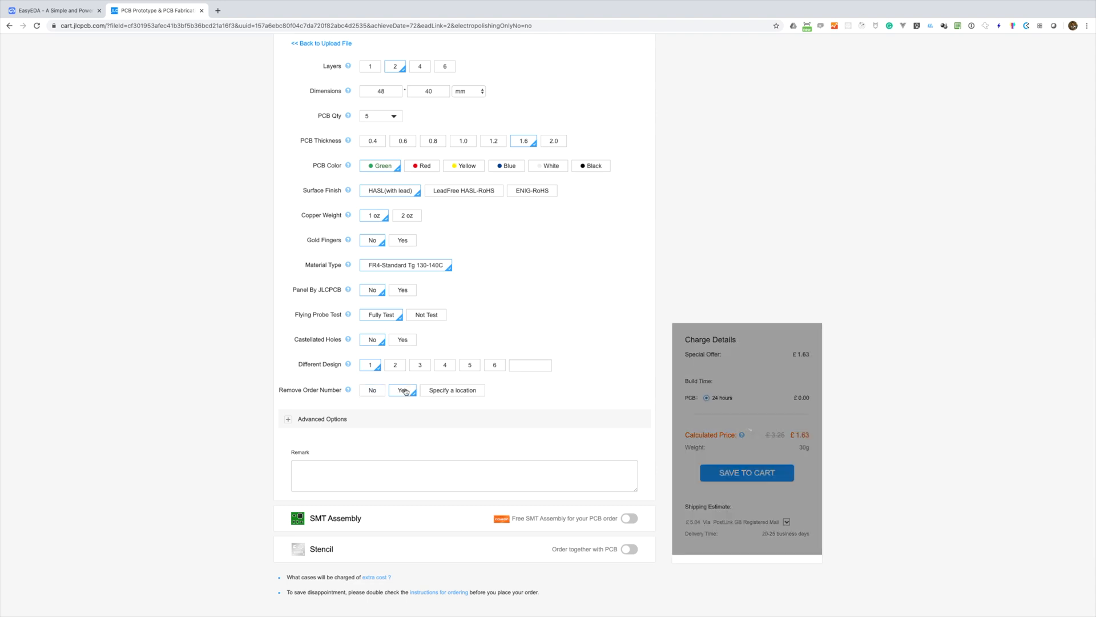
left_click(372, 389)
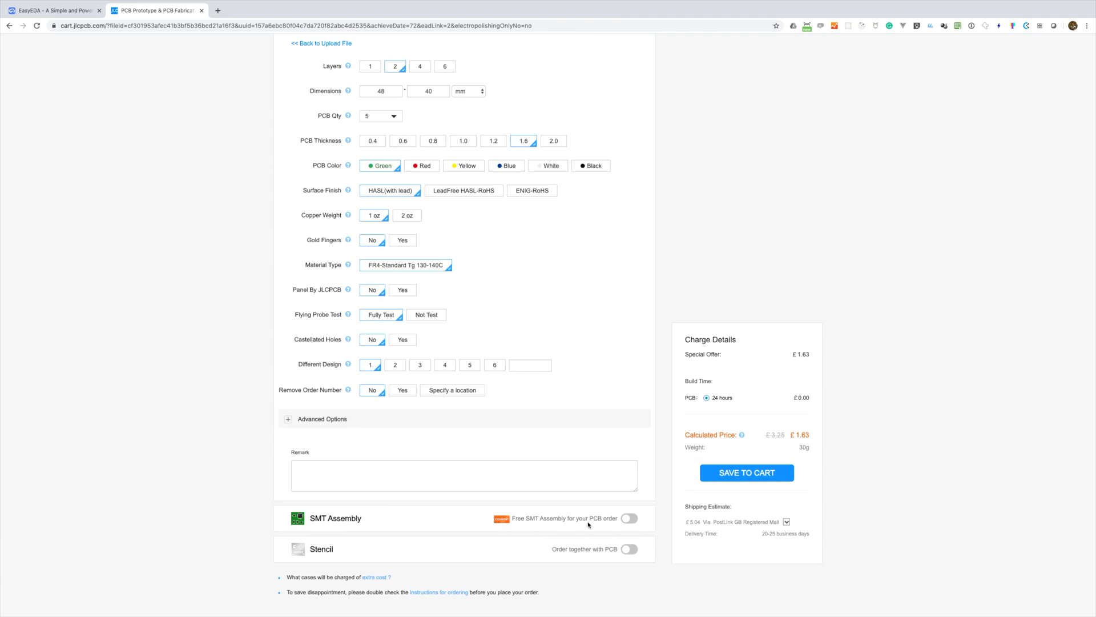
Enable top-side SMT assembly and set the assembled board quantity to 2 of the 5.
left_click(628, 520)
scroll(628, 523, "down", 2)
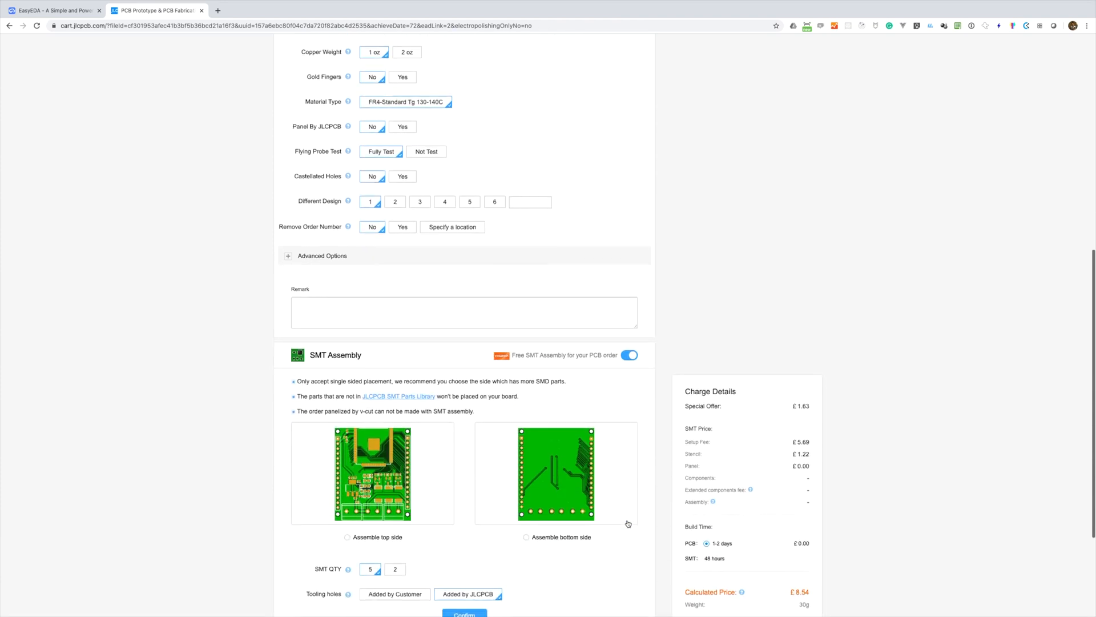
scroll(628, 523, "down", 1)
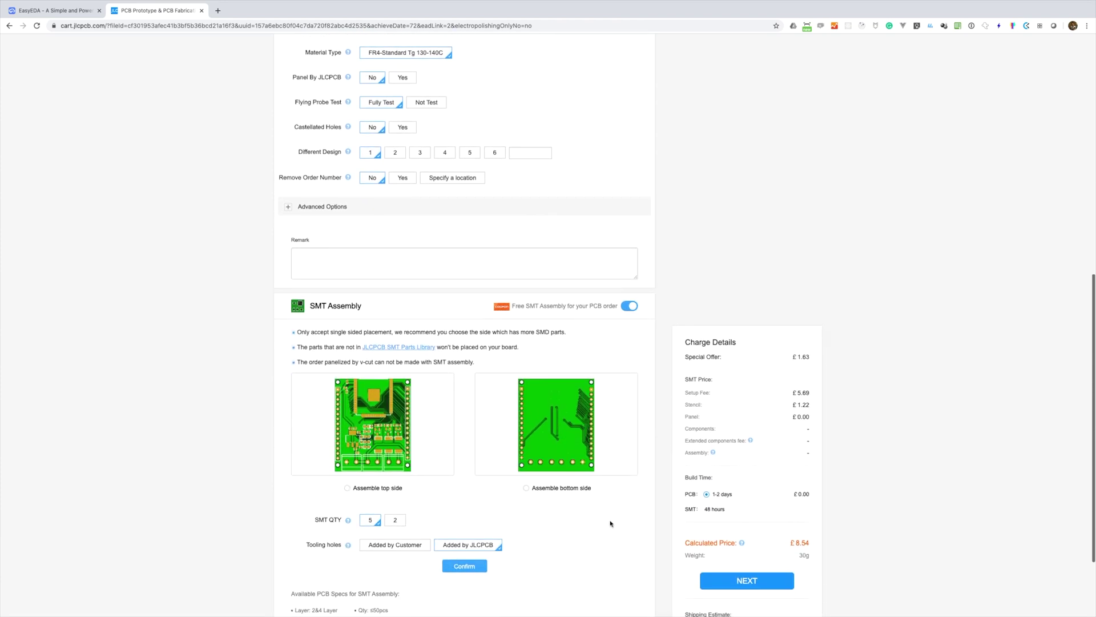
left_click(348, 489)
scroll(349, 490, "down", 2)
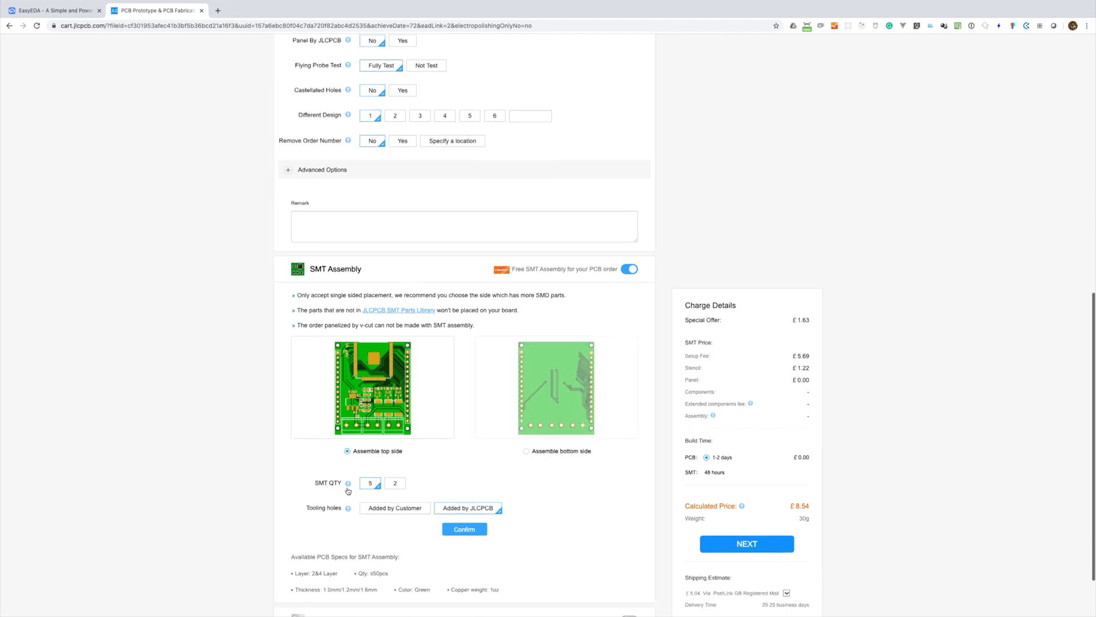
left_click(396, 428)
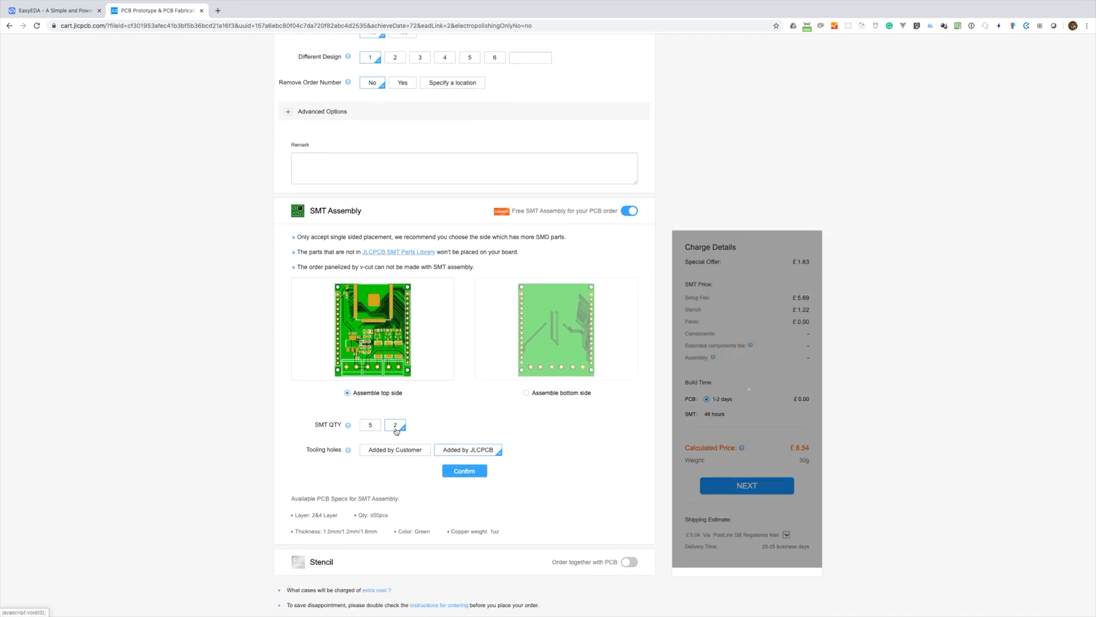
left_click(374, 428)
left_click(395, 426)
scroll(556, 472, "down", 1)
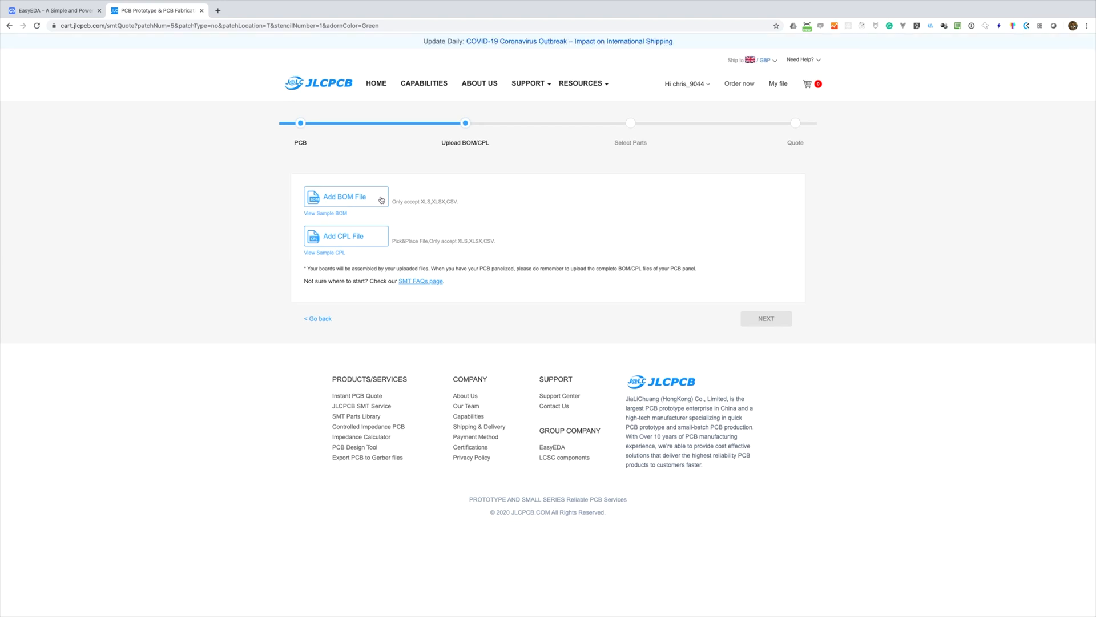
Export the schematic's BOM as a CSV in EasyEDA and return to the JLCPCB upload page.
left_click(51, 10)
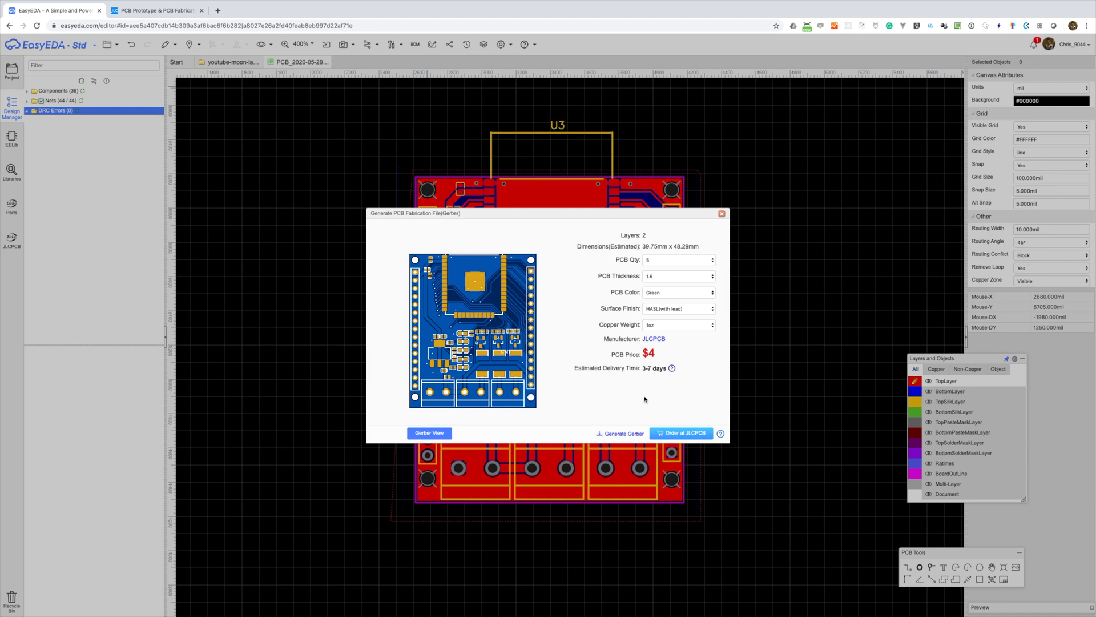
left_click(721, 213)
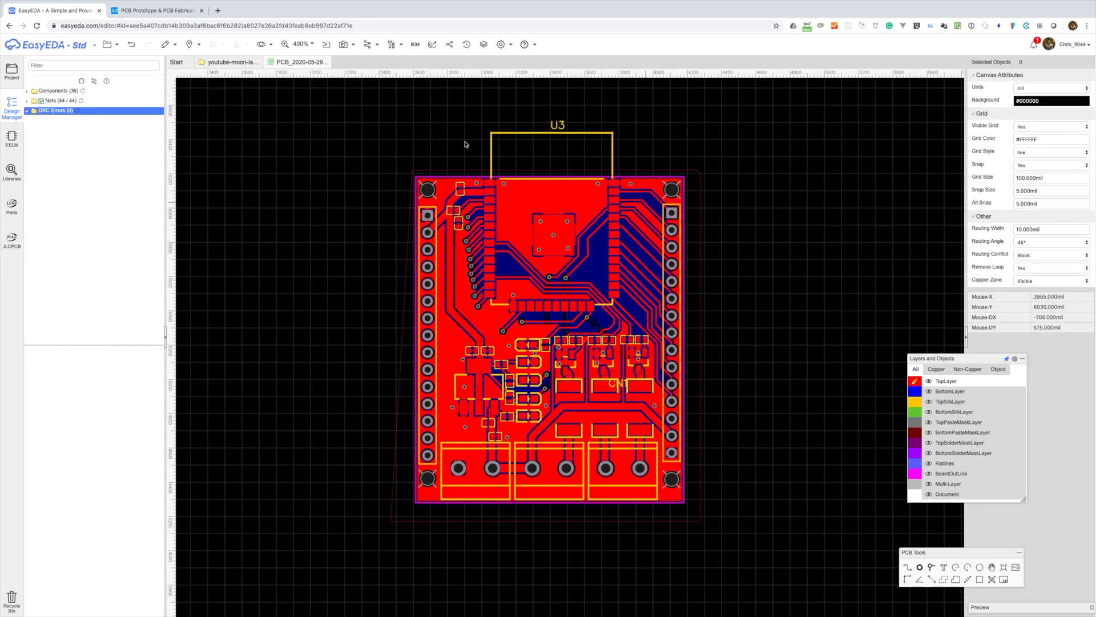
left_click(417, 46)
left_click(595, 417)
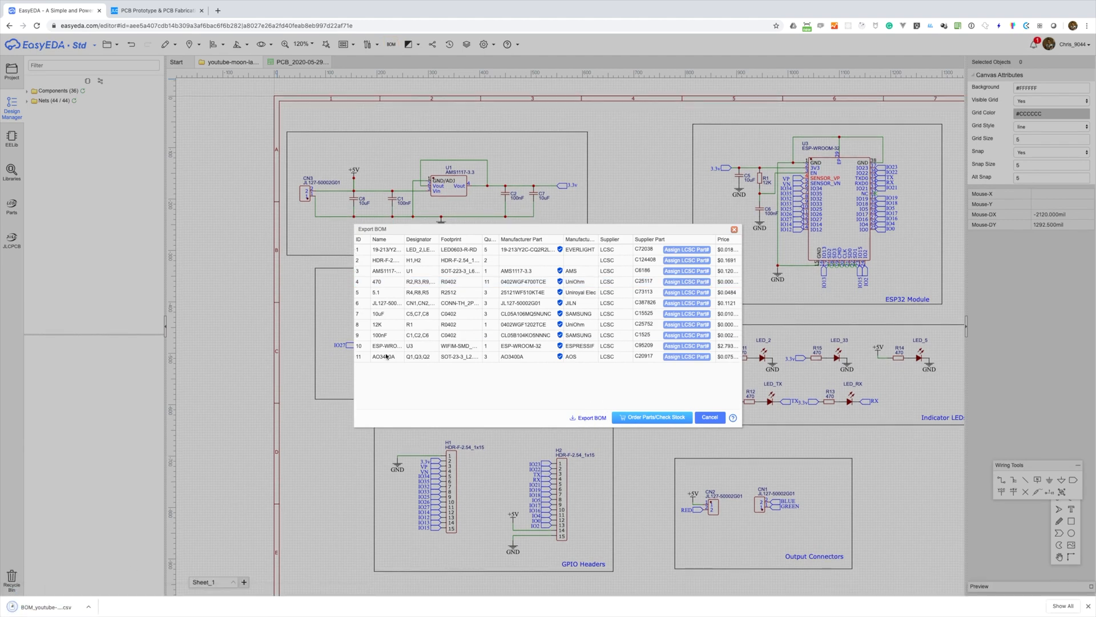
left_click(709, 417)
mouse_move(213, 44)
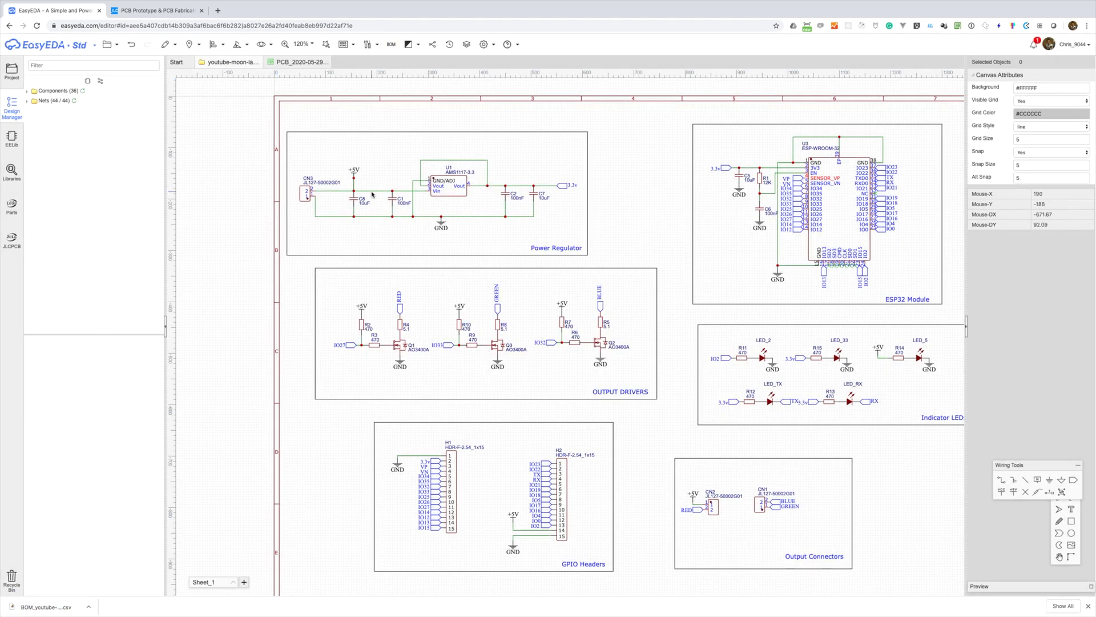
left_click(150, 12)
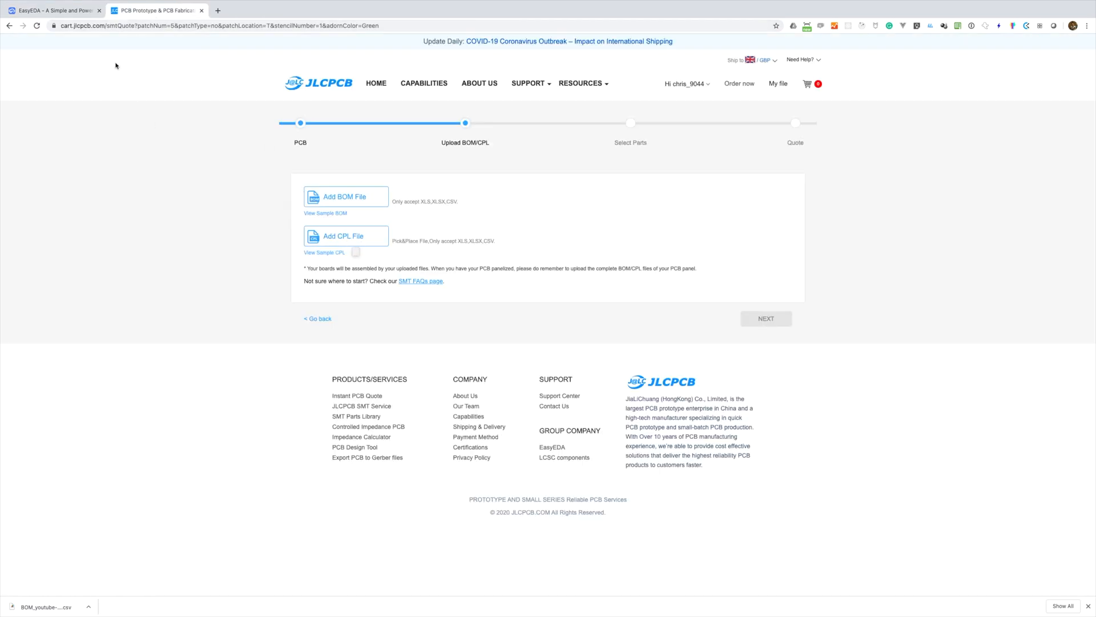
Export the PCB's pick-and-place file as a CSV and switch back to the JLCPCB upload page.
left_click(61, 12)
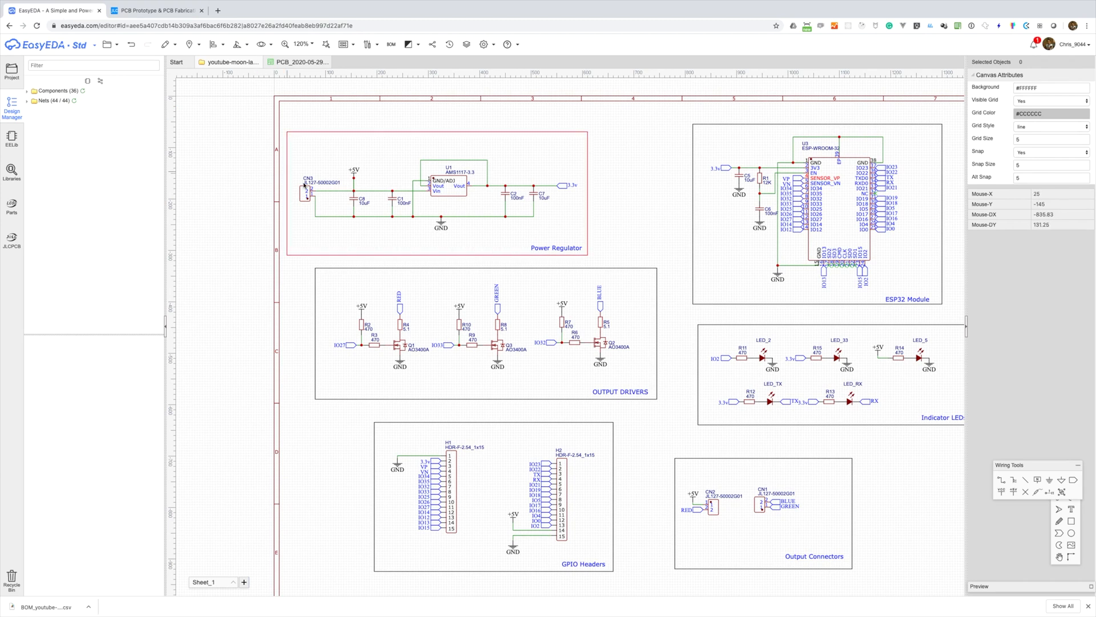
left_click(292, 62)
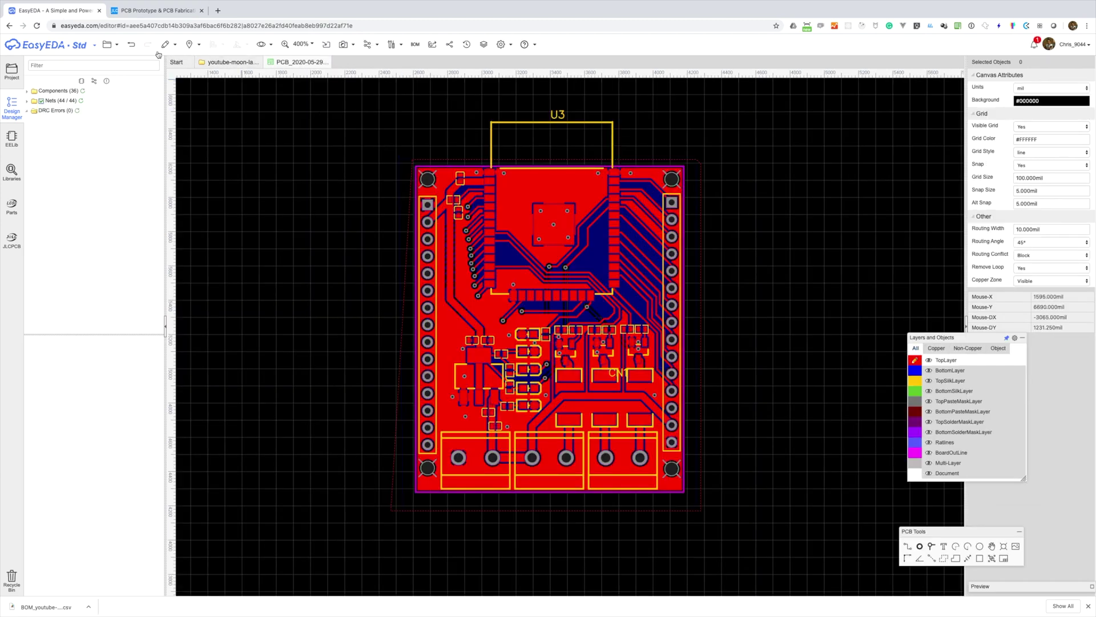
left_click(107, 44)
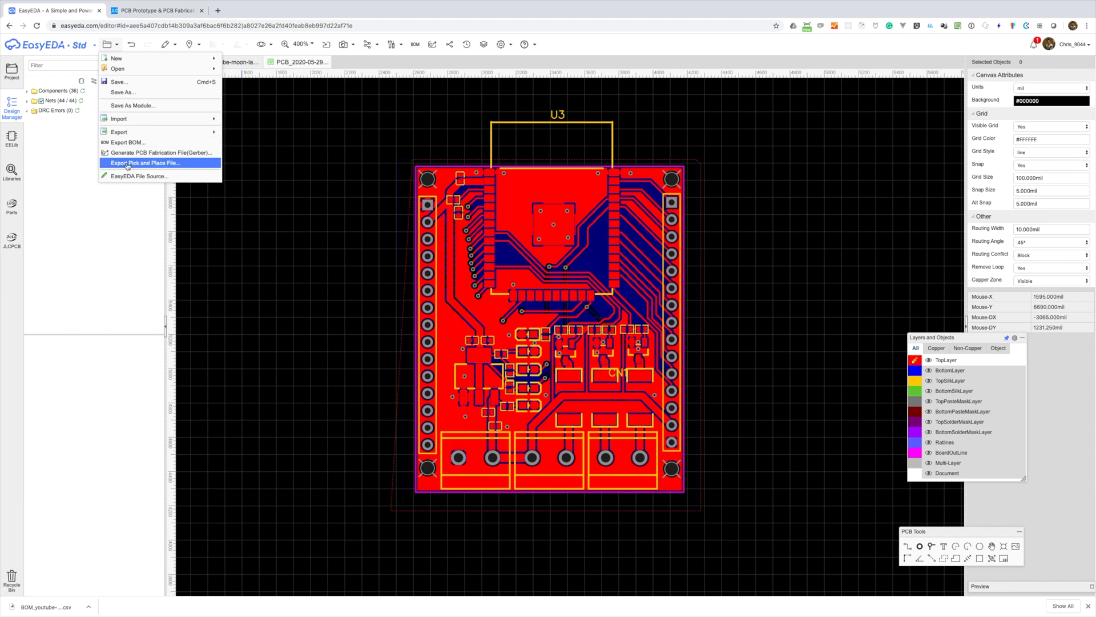
left_click(144, 164)
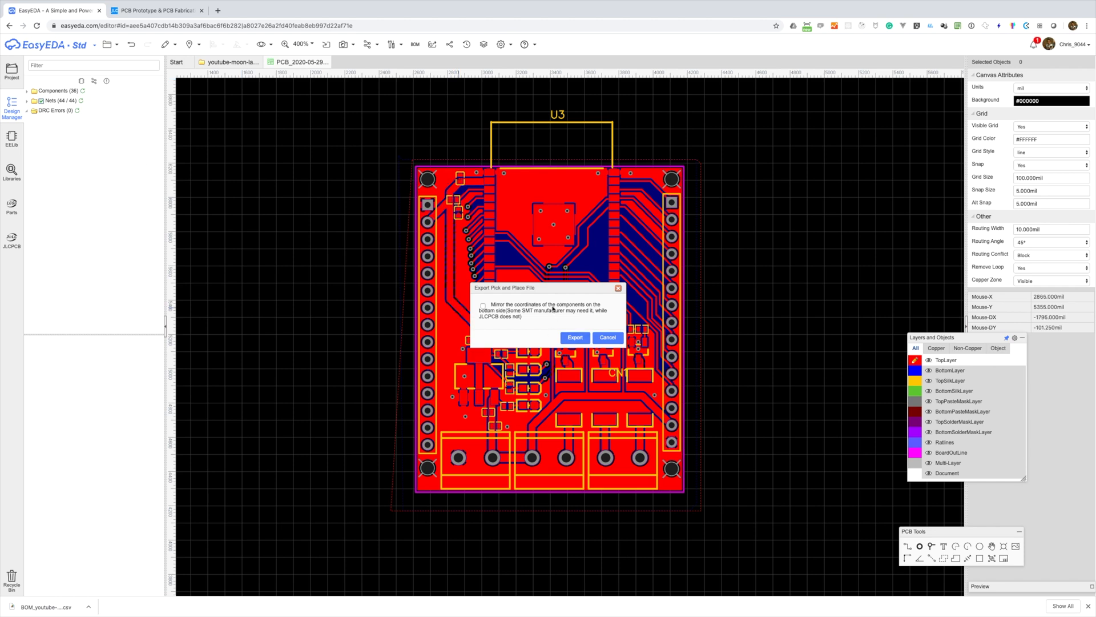
left_click(575, 337)
mouse_move(165, 43)
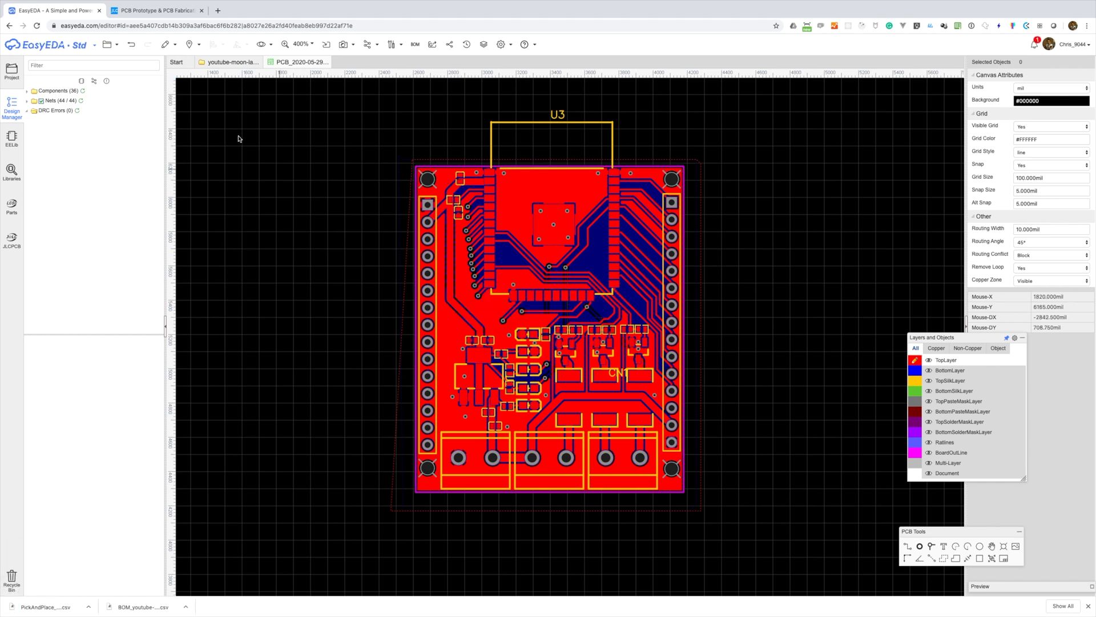
left_click(160, 11)
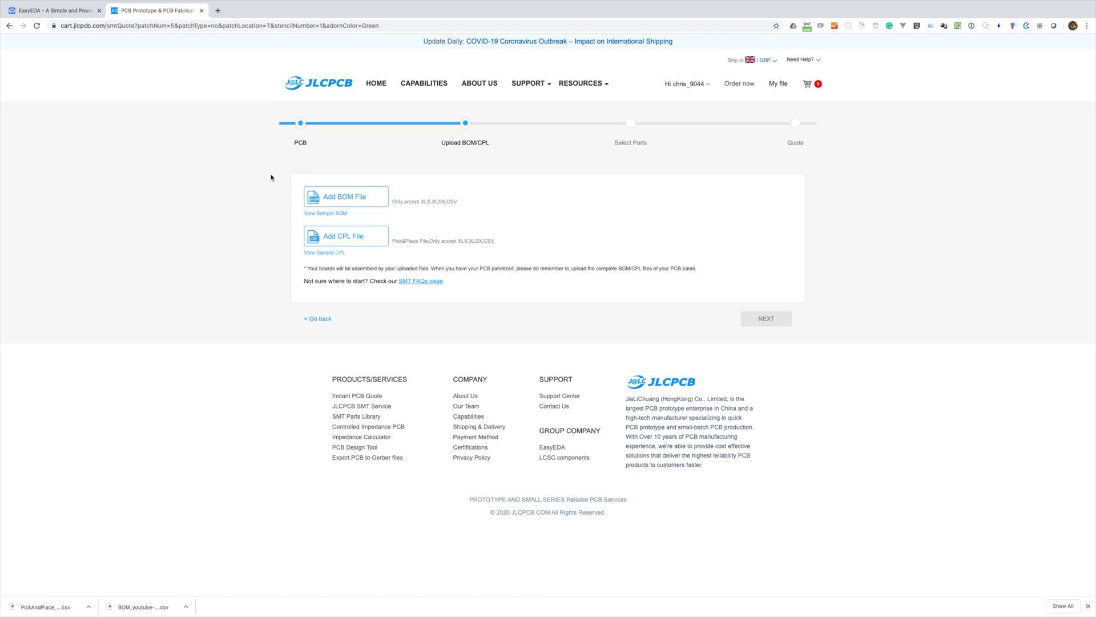
Upload the BOM and CPL CSVs and continue to the Select Parts step.
left_click(343, 199)
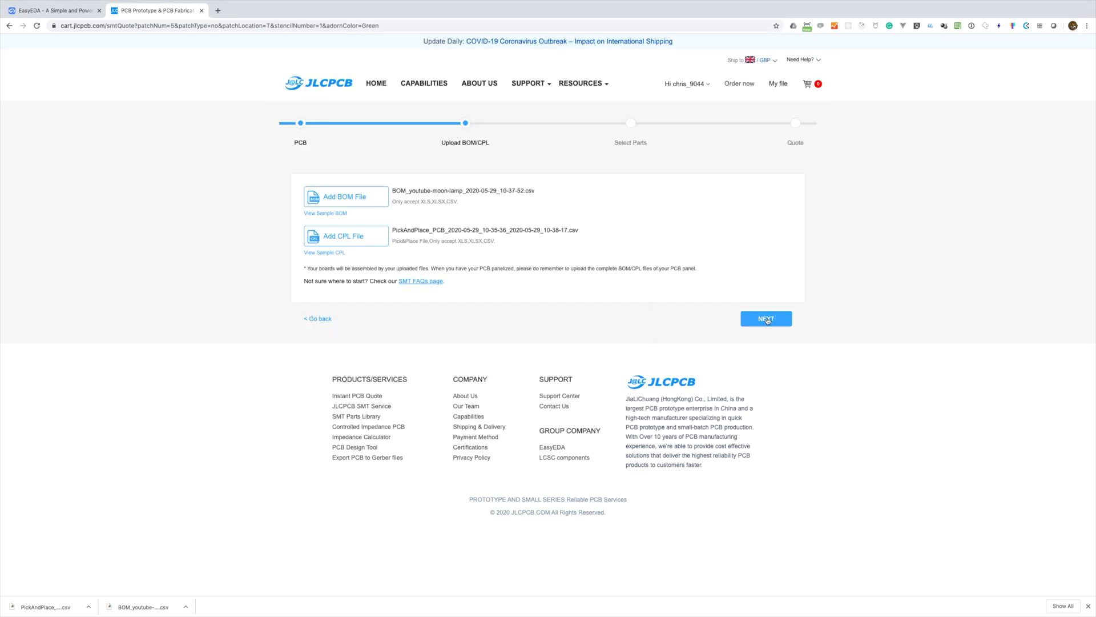
left_click(766, 318)
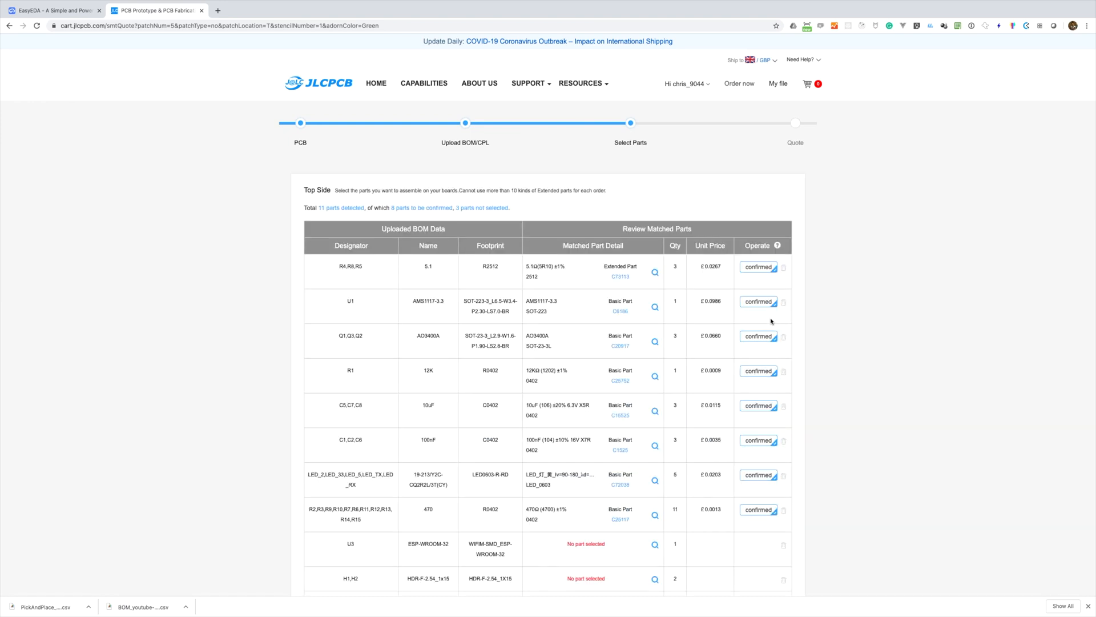
scroll(934, 369, "down", 3)
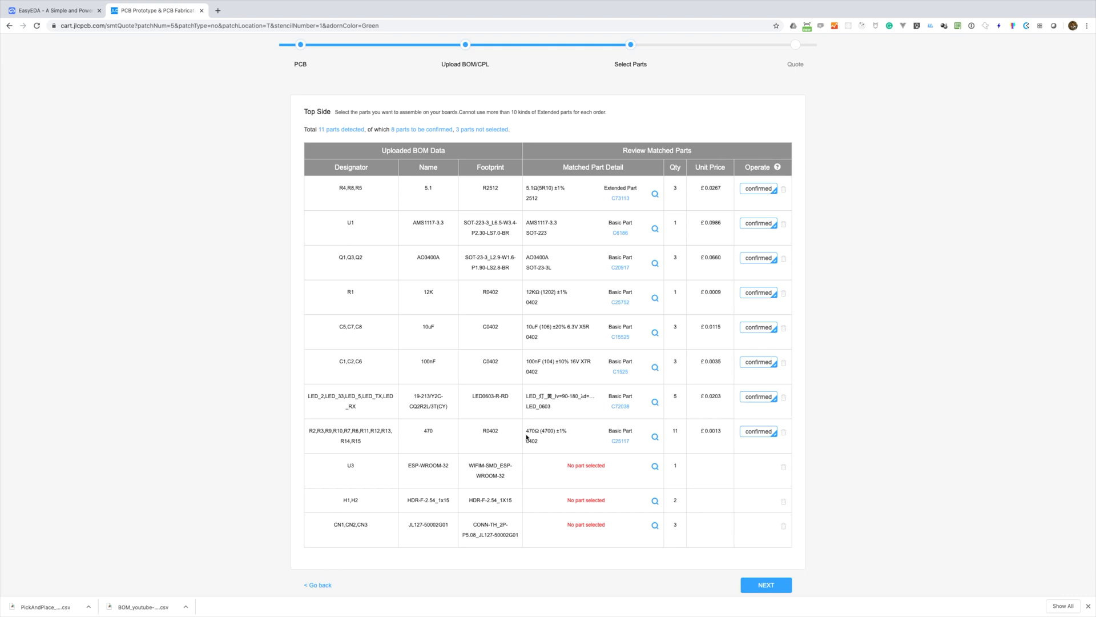
scroll(723, 498, "down", 3)
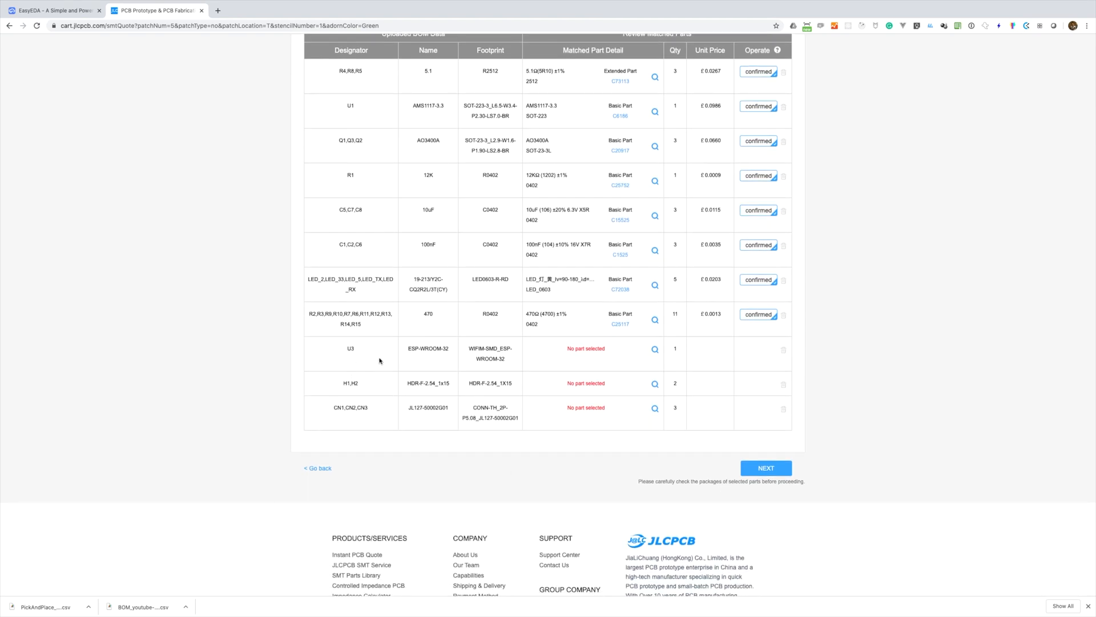
Review unmatched U3, H1-H2 headers and CN1-CN3 connectors, then continue to the placement review.
left_click_drag(407, 349, 444, 349)
left_click_drag(407, 383, 453, 384)
left_click_drag(408, 407, 440, 407)
scroll(891, 283, "up", 1)
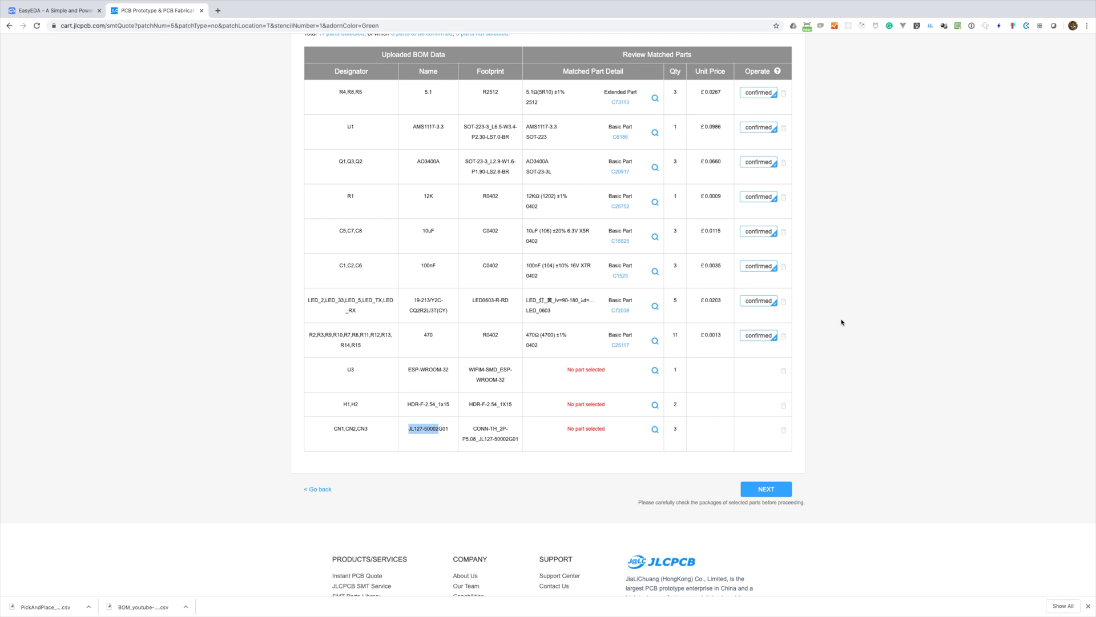
left_click(769, 491)
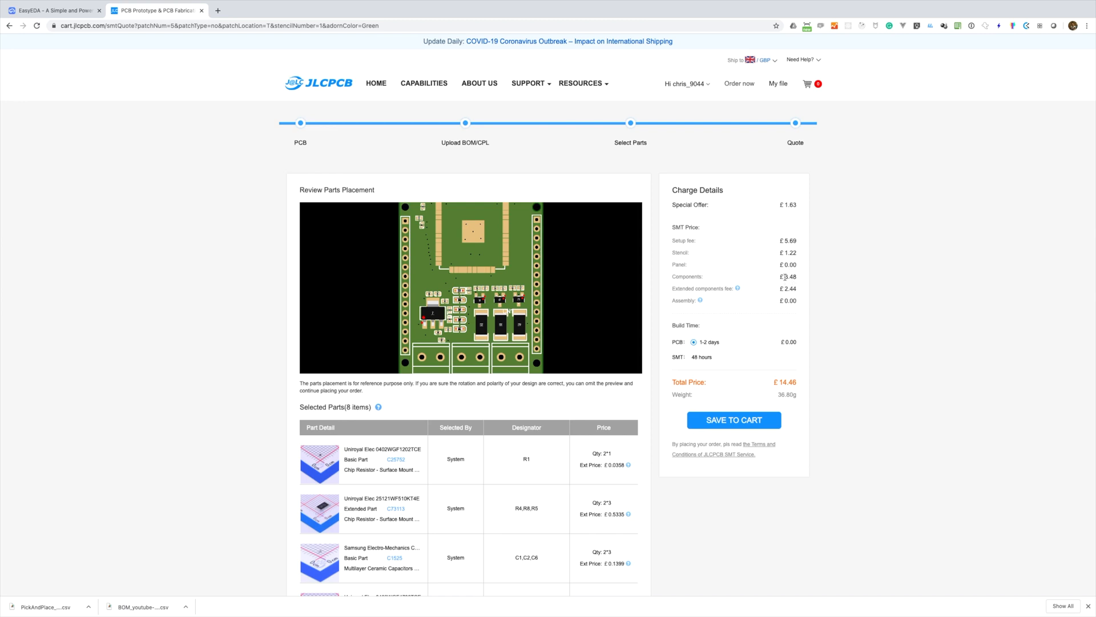
scroll(847, 384, "down", 3)
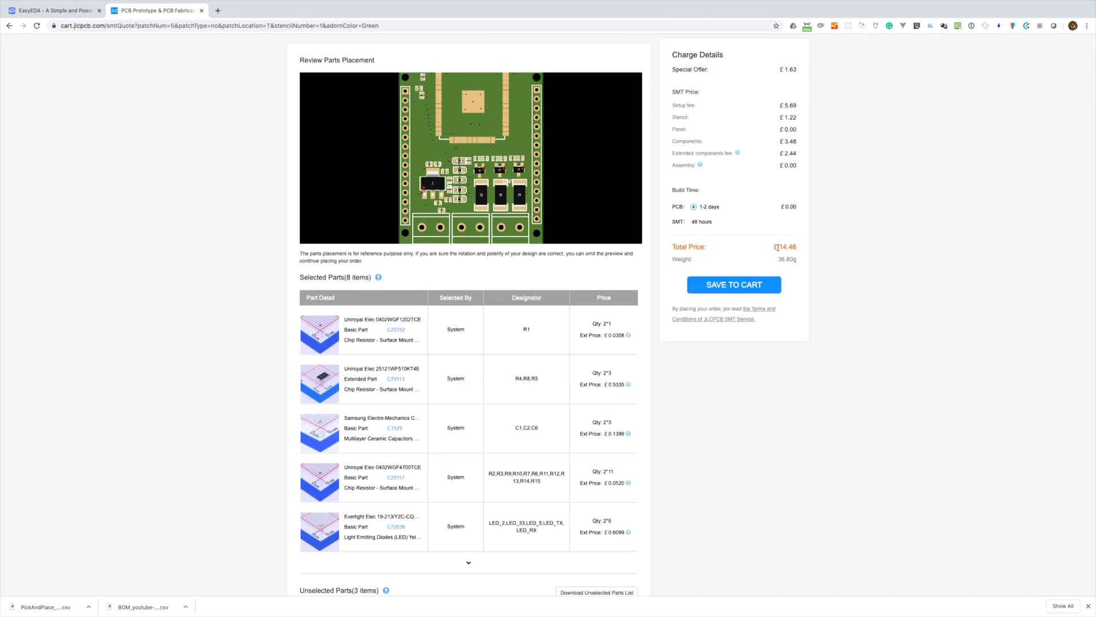
scroll(805, 395, "down", 2)
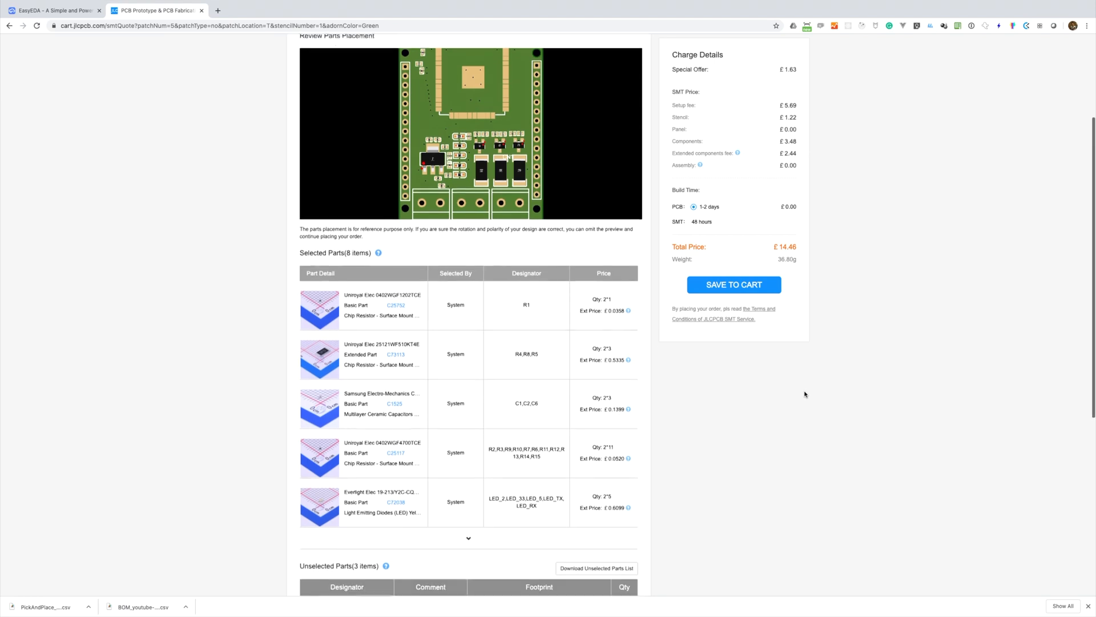
scroll(806, 394, "down", 3)
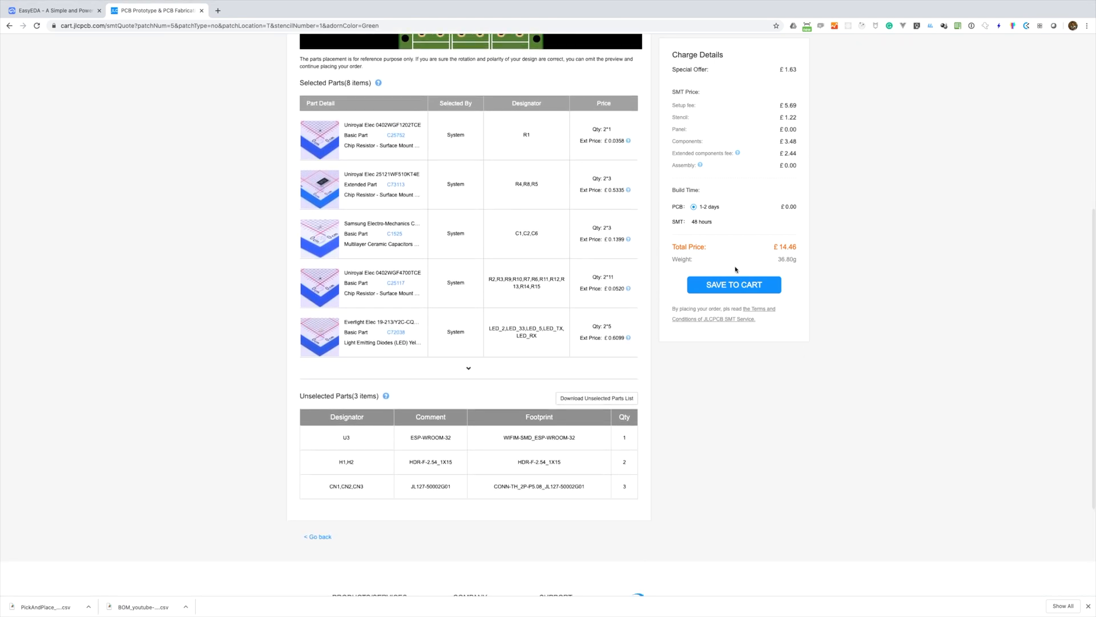
Save the £14.46 PCB and SMT assembly order to the cart.
left_click(733, 284)
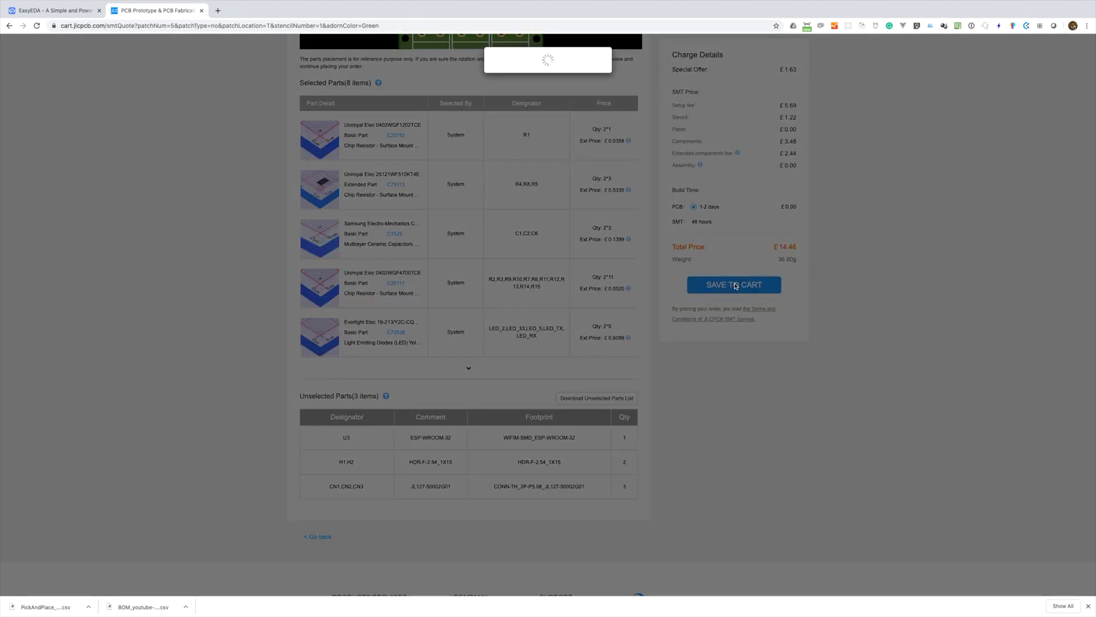